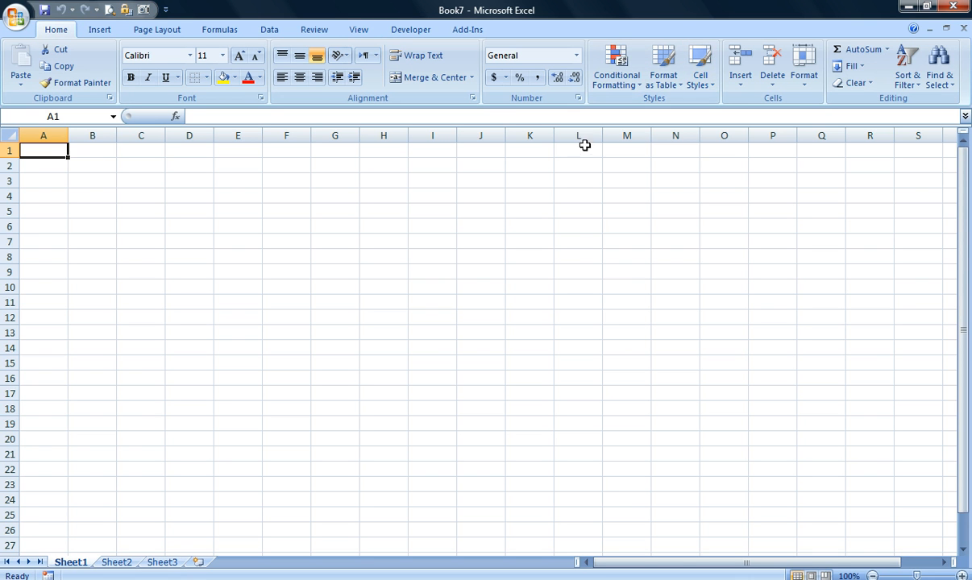
Hide all columns from N through the last column of Sheet1 and return to cell A1
click(682, 135)
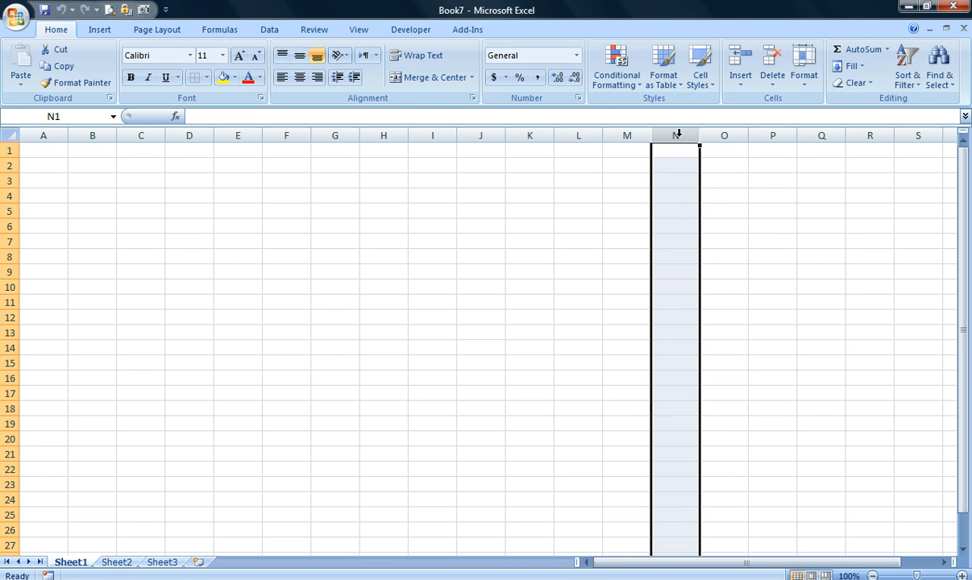
key(ctrl+shift+Right)
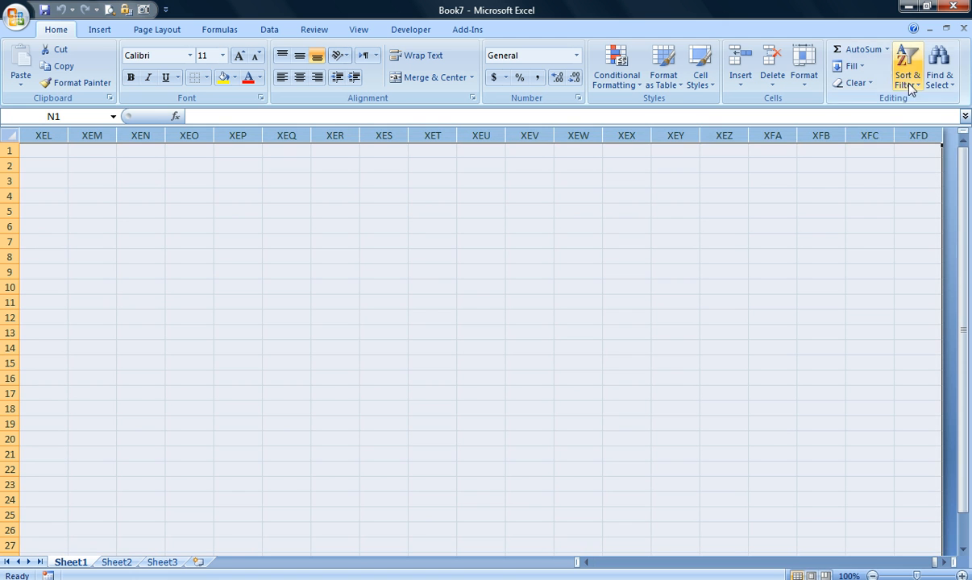
click(938, 78)
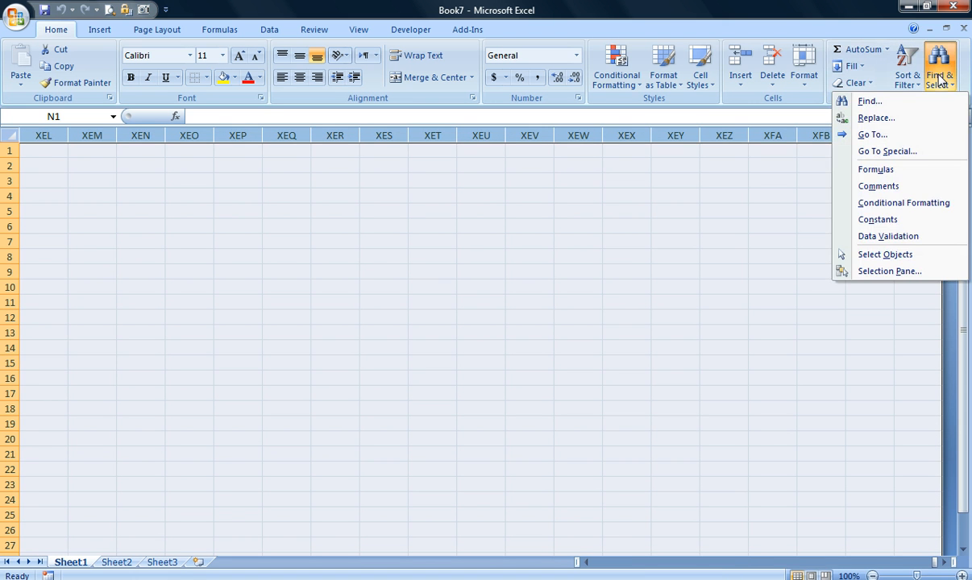
click(804, 75)
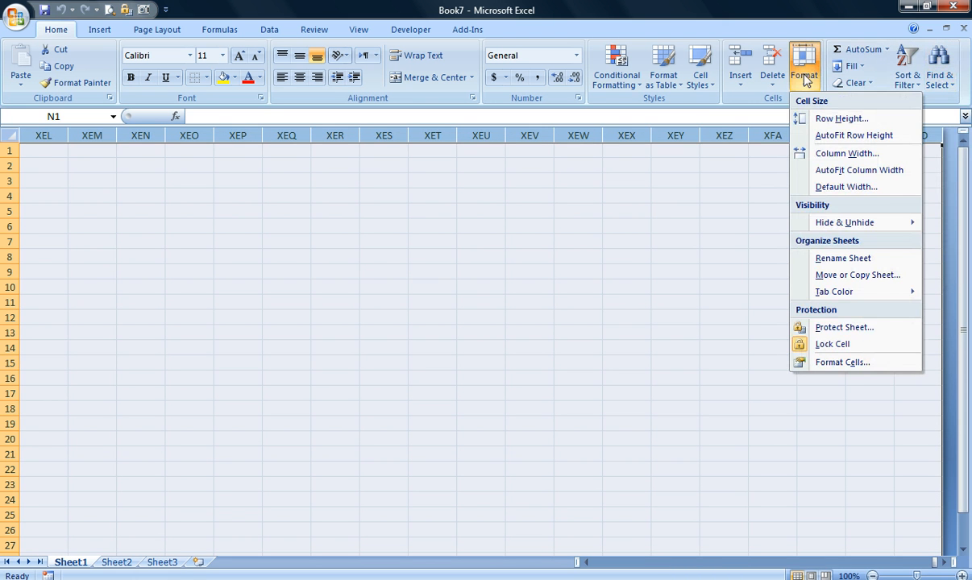
key(Down)
key(Down)
key(Down)
key(Down)
key(Down)
key(Down)
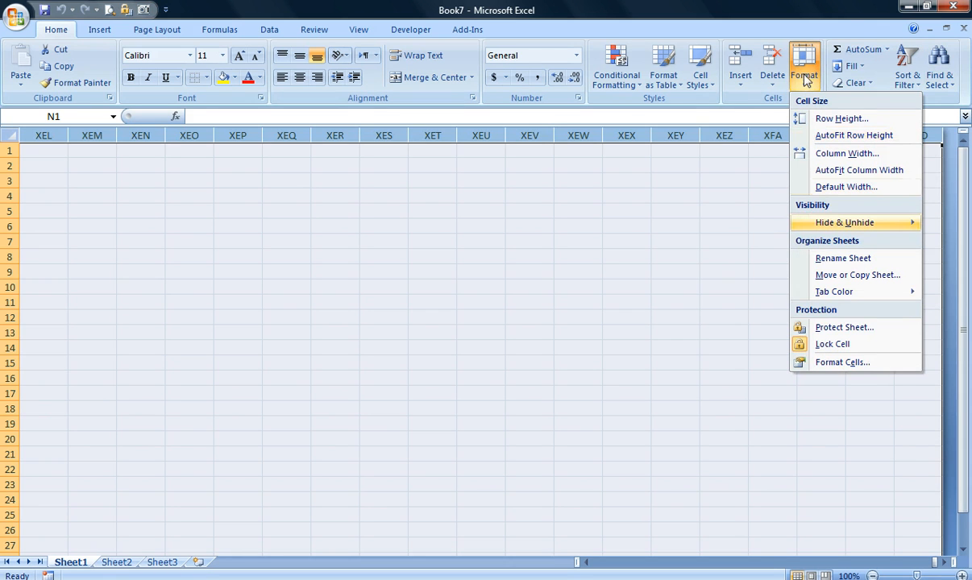
key(Right)
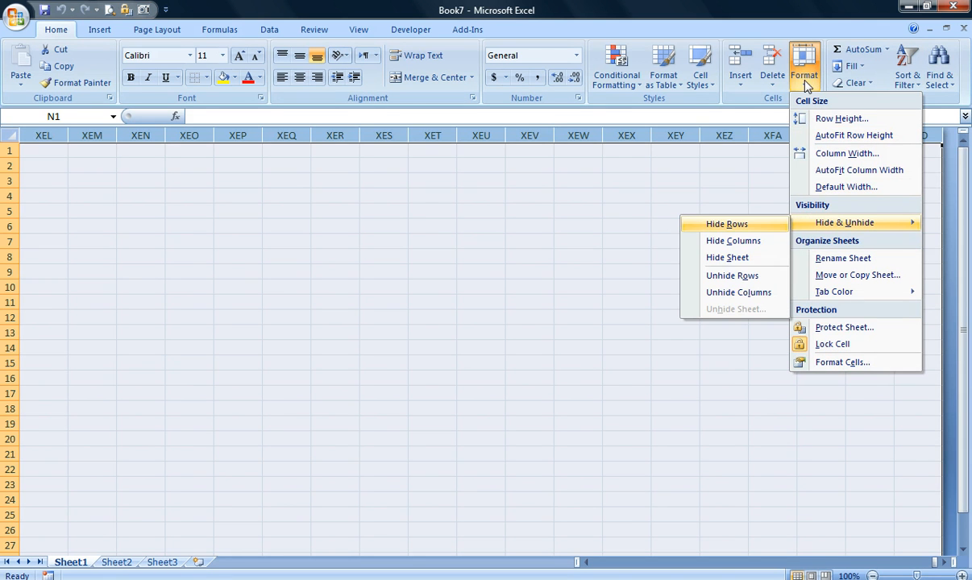
click(762, 242)
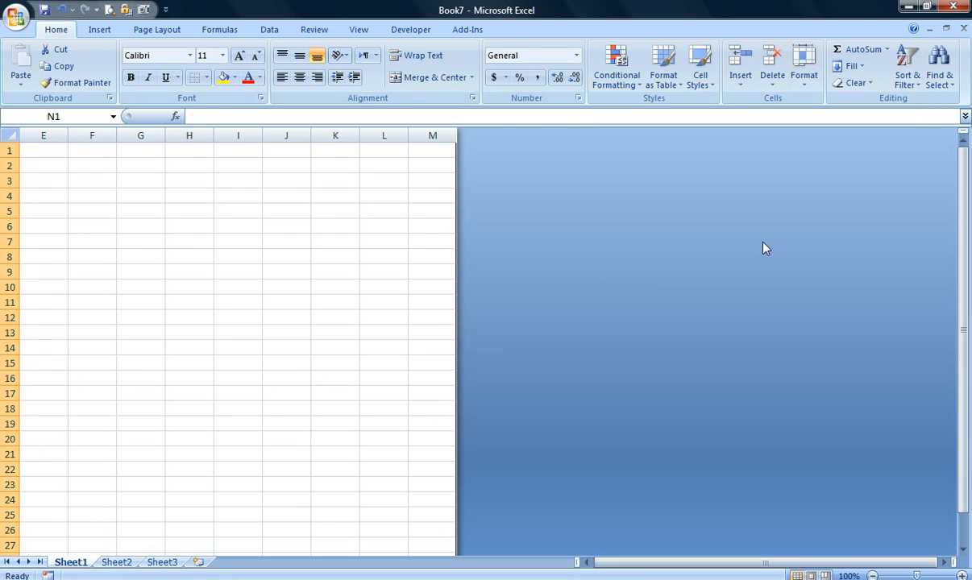
key(ctrl+Home)
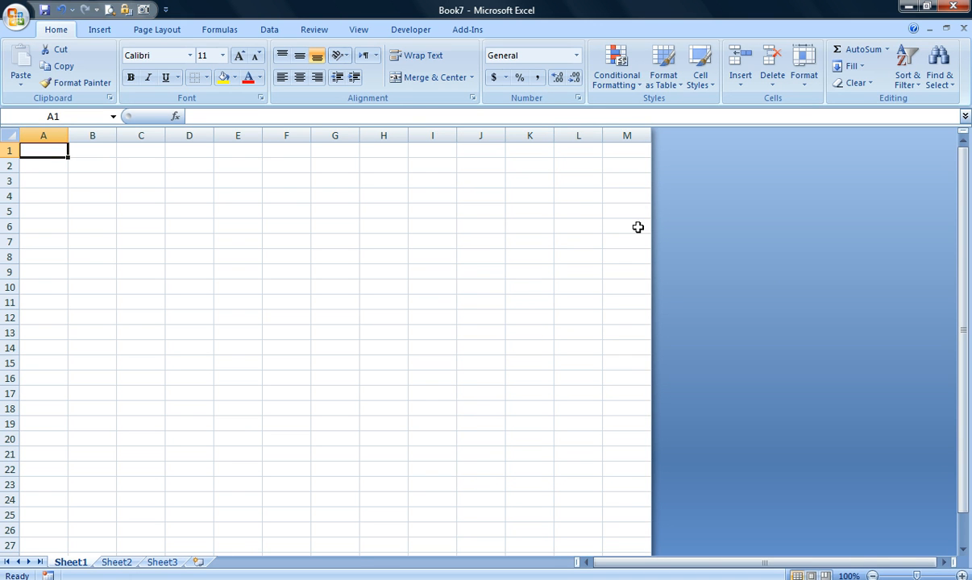
Hide all rows from 27 down to the last row of the sheet
click(10, 544)
key(ctrl+shift+Down)
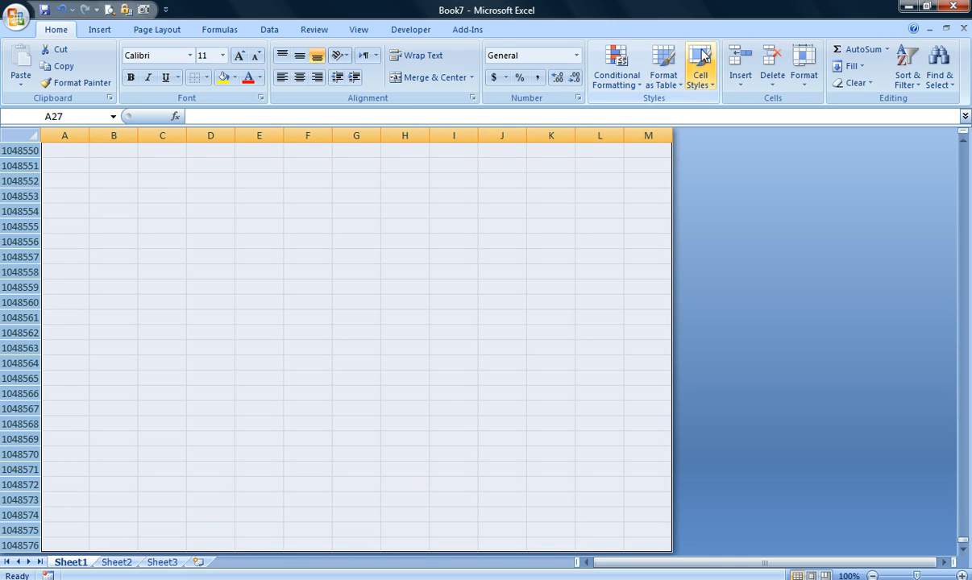
click(802, 84)
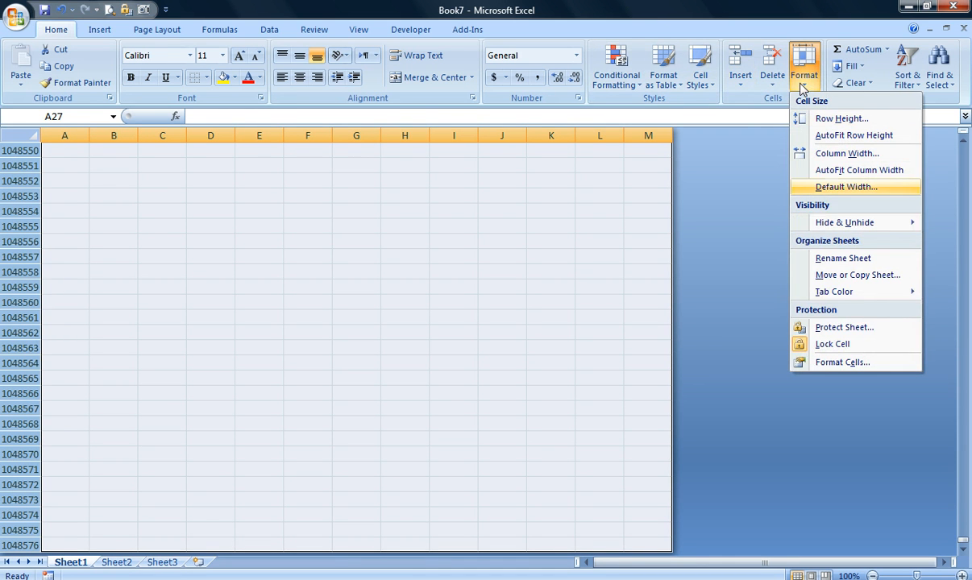
mouse_move(844, 222)
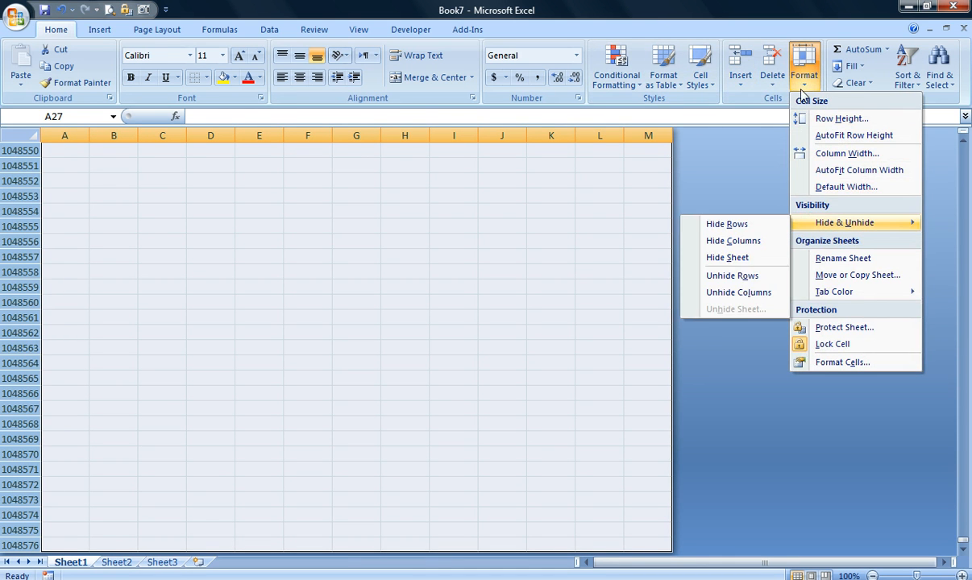
click(766, 225)
scroll(766, 227, up, 1)
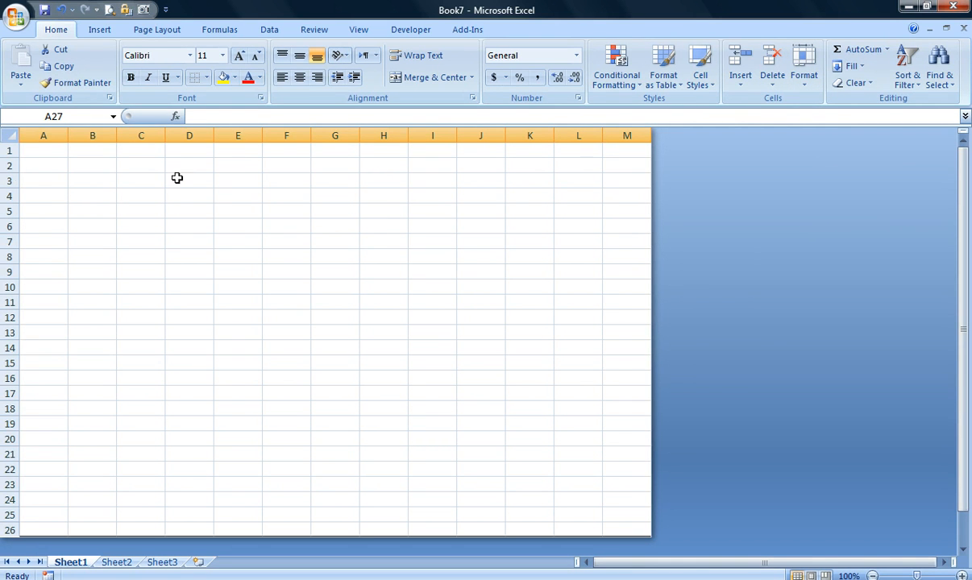
Fill all the remaining visible cells with a medium-light blue theme colour
click(11, 136)
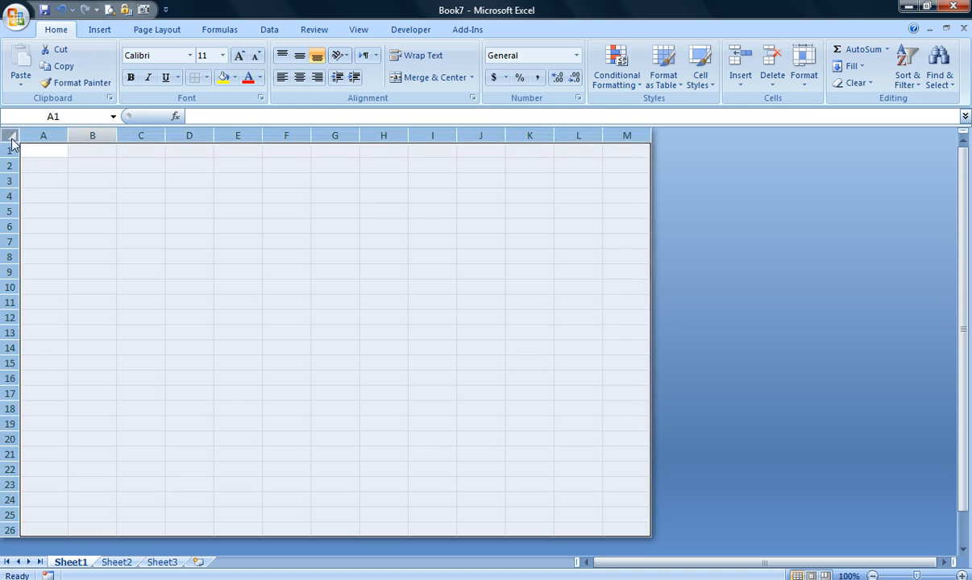
click(234, 77)
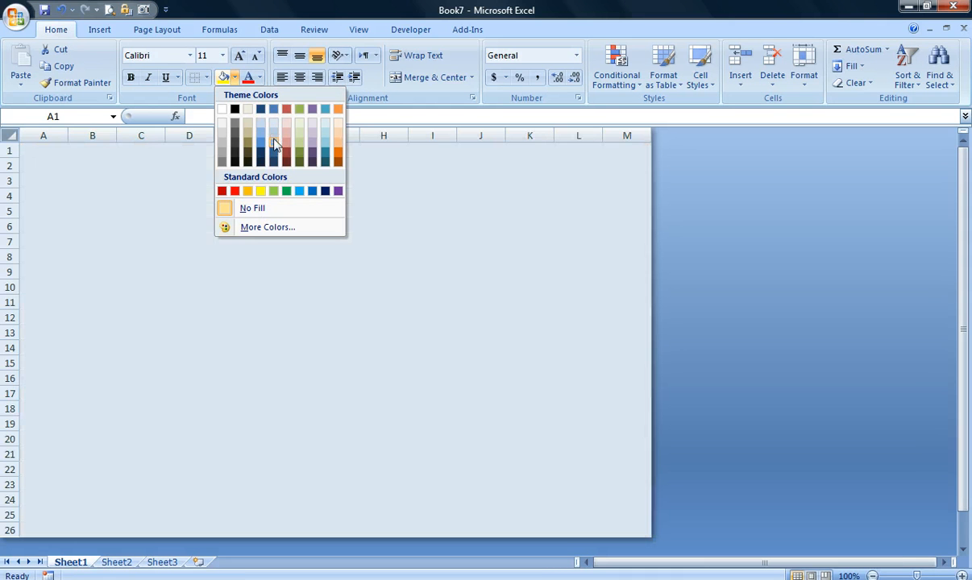
click(274, 144)
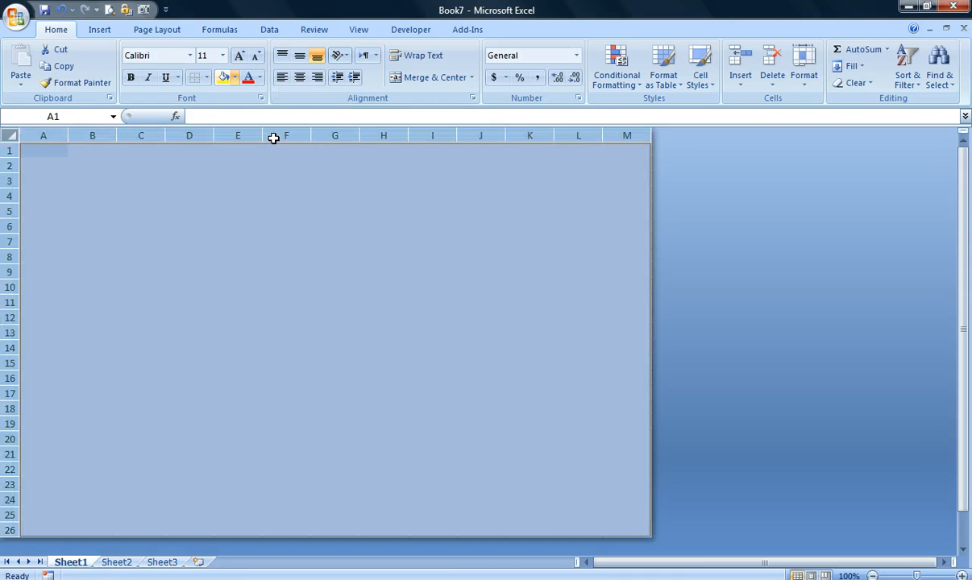
click(150, 226)
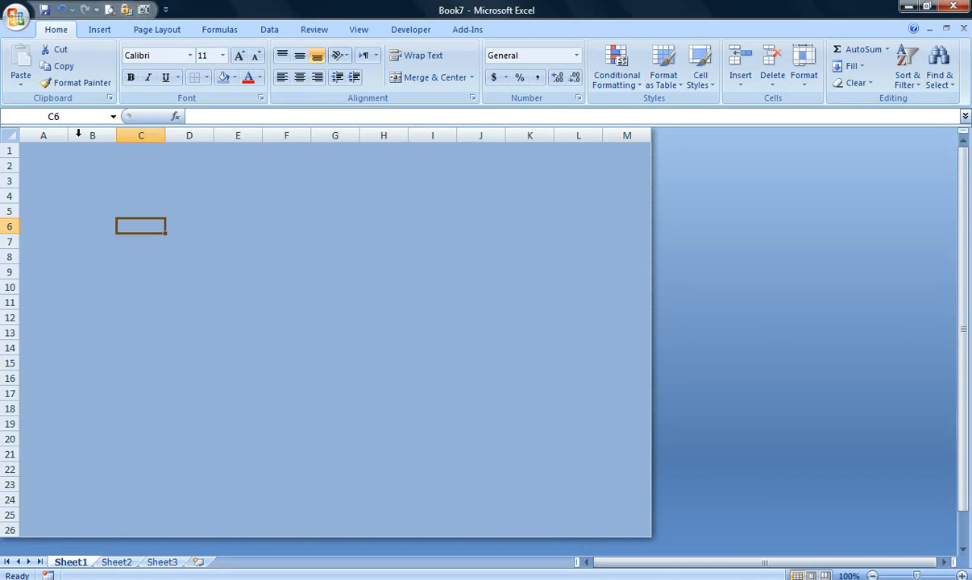
Draw a rounded rectangle about 5.15" wide and 1.05" high across columns C to J, rows 4 to 8, with the glossy black shape style
click(110, 31)
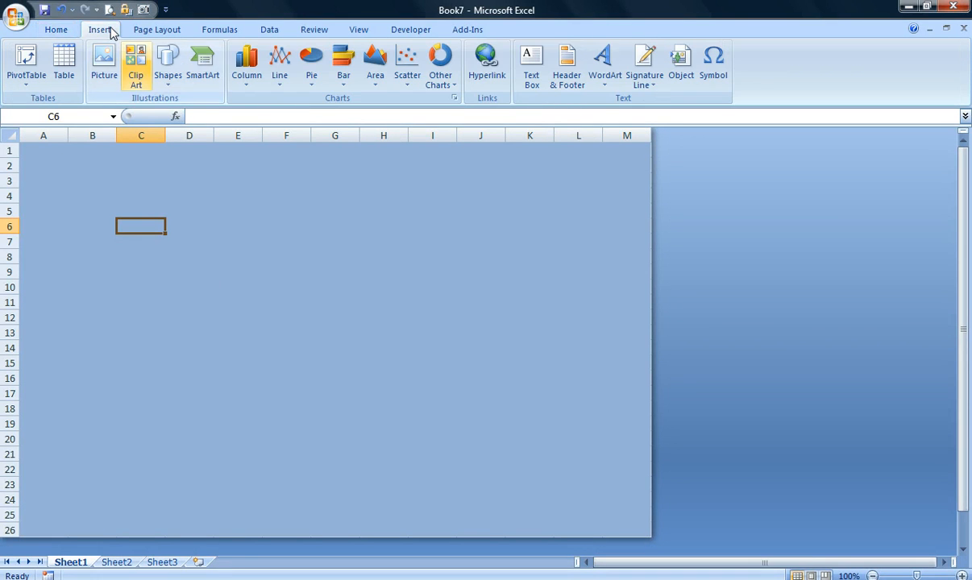
click(170, 66)
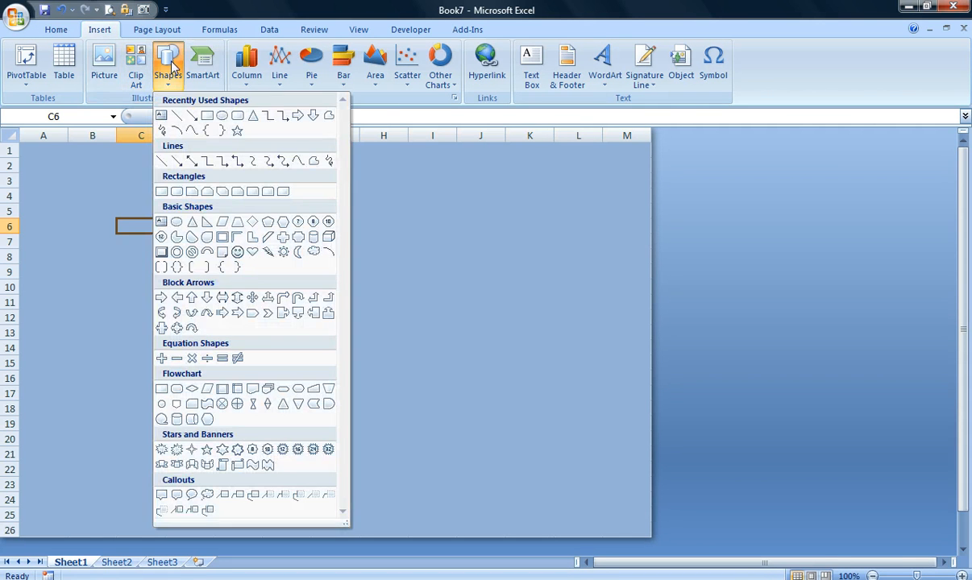
click(223, 115)
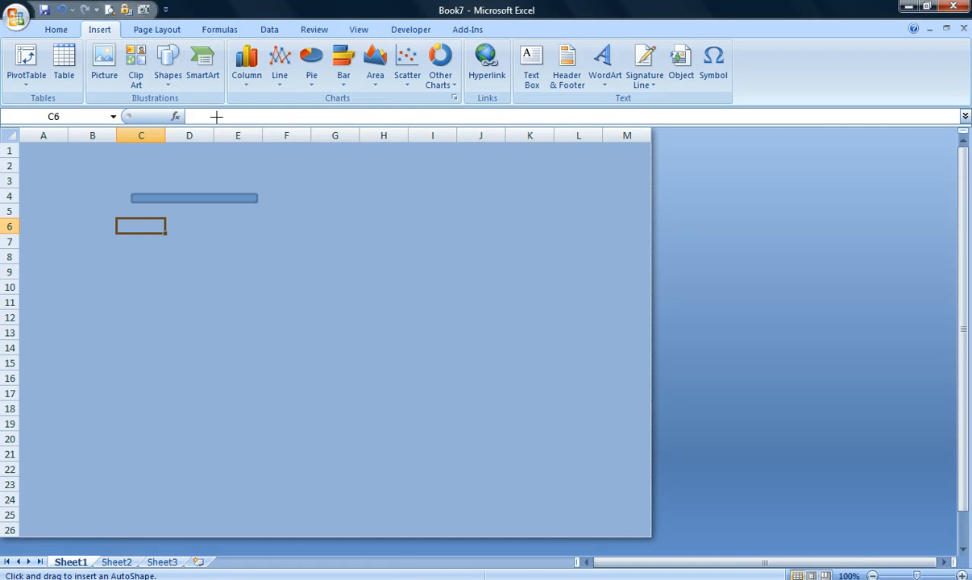
mouse_move(258, 203)
mouse_down()
mouse_move(535, 284)
mouse_move(507, 272)
mouse_up()
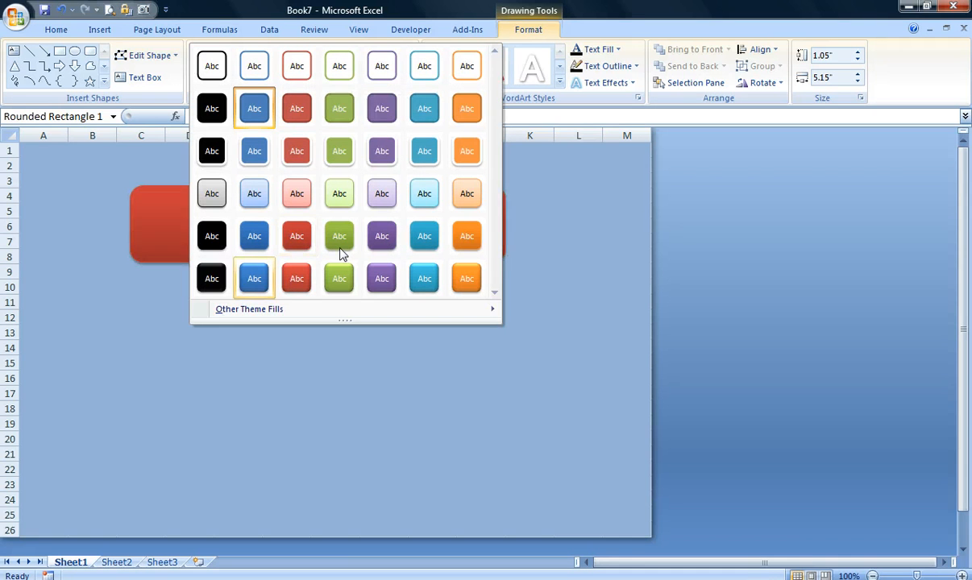
click(211, 278)
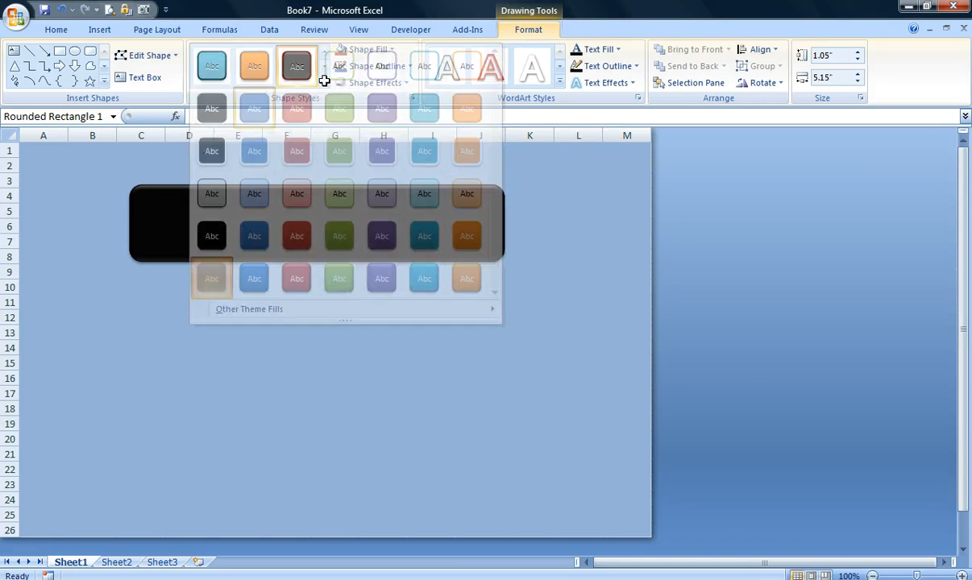
key(Escape)
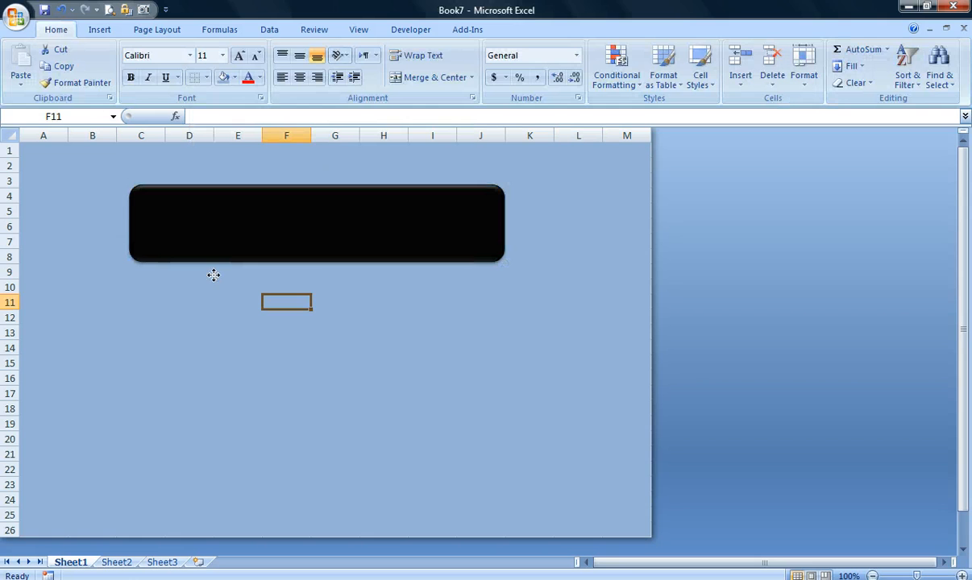
Move the black rounded rectangle slightly up and to the left, then deselect it
right_click(351, 218)
click(279, 306)
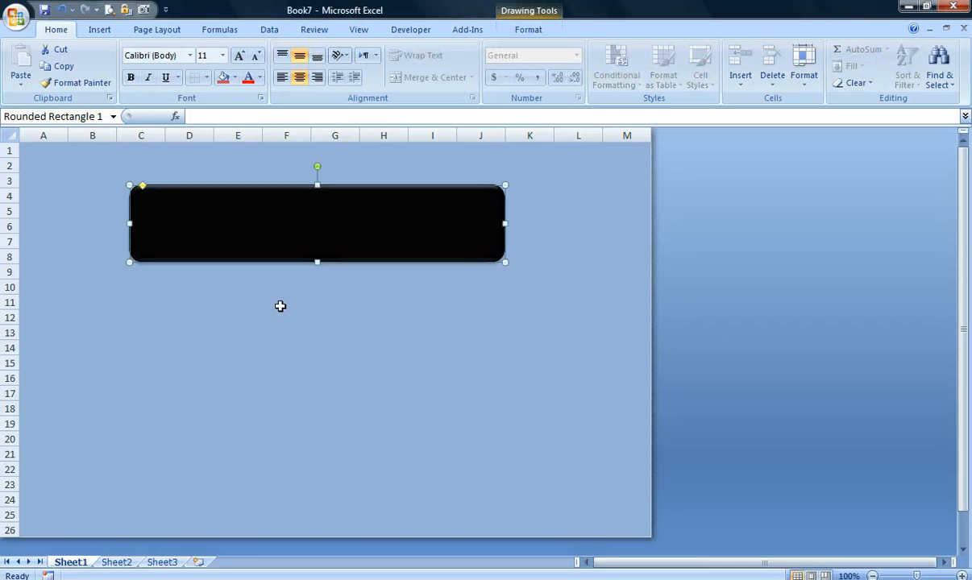
click(282, 312)
drag(355, 219, 349, 217)
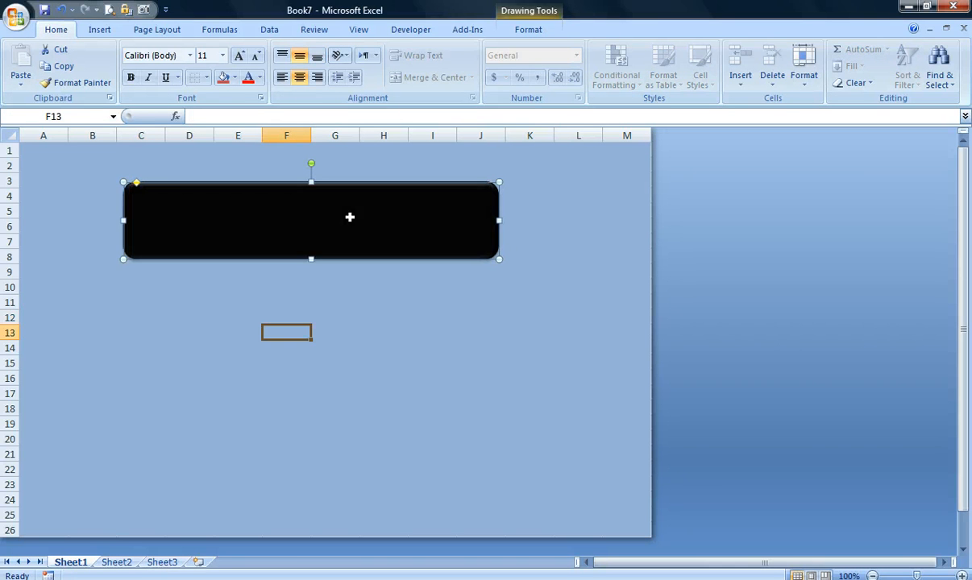
key(Escape)
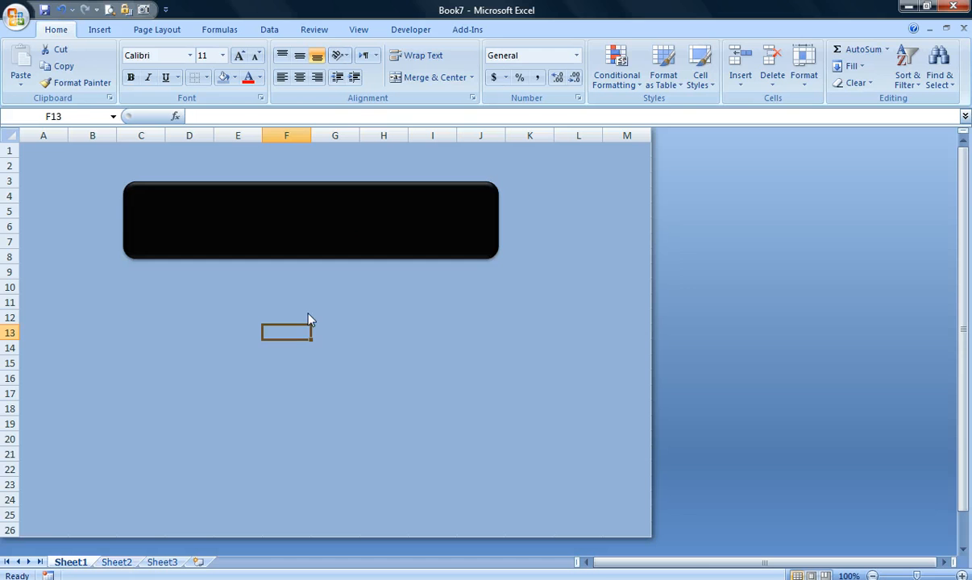
Rename Sheet1 as Menu
key(alt+o)
key(h)
key(r)
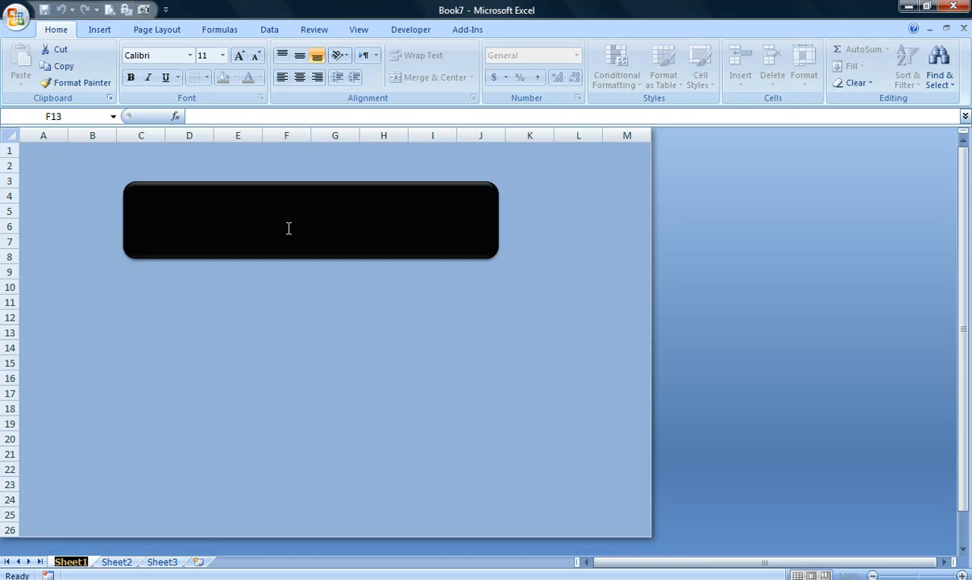
text(Menu)
click(300, 337)
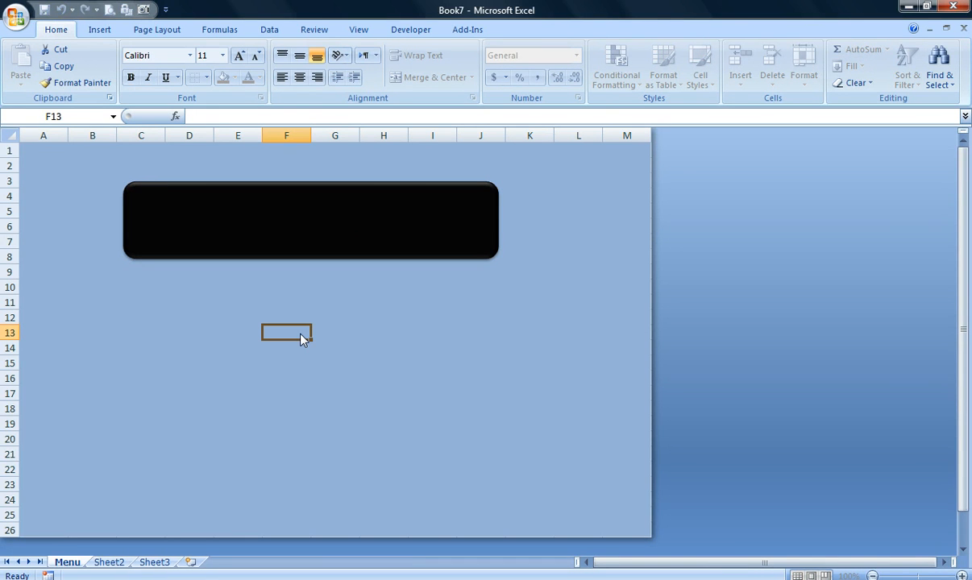
Rename Sheet2 as Dashboard
double_click(108, 562)
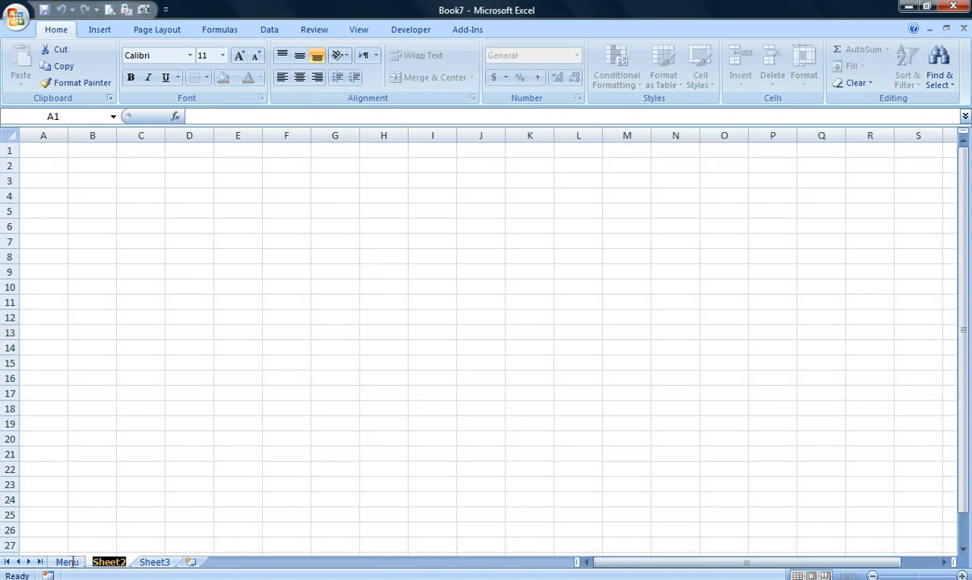
text(Dashboard)
key(Return)
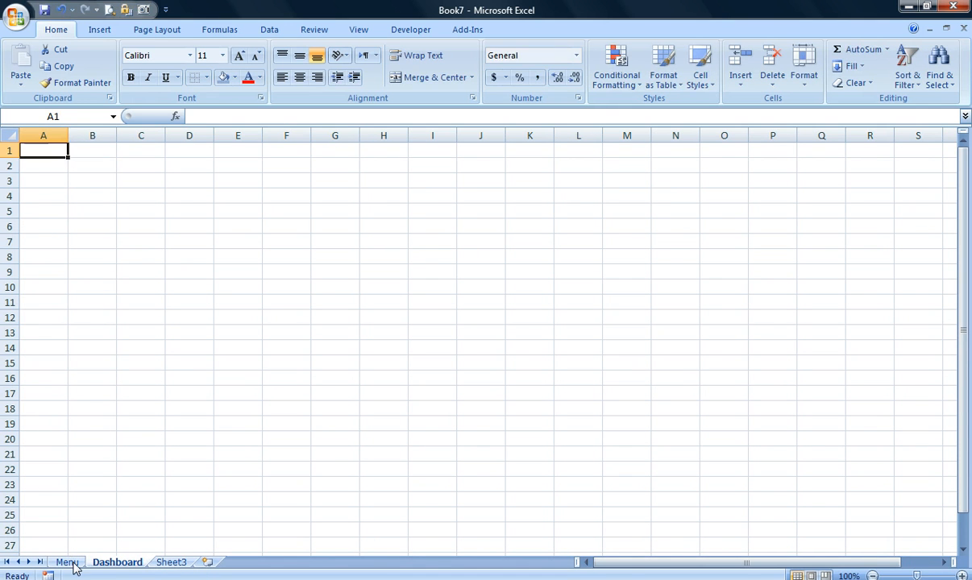
Rename Sheet3 as Calculations
key(ctrl+Page_Down)
key(alt+h)
text(or)
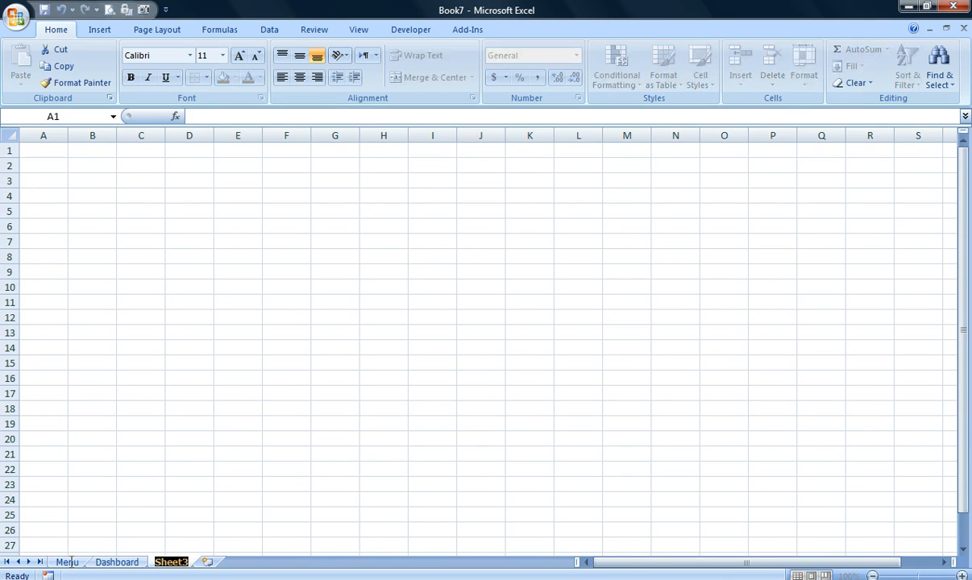
text(dalculations)
key(Return)
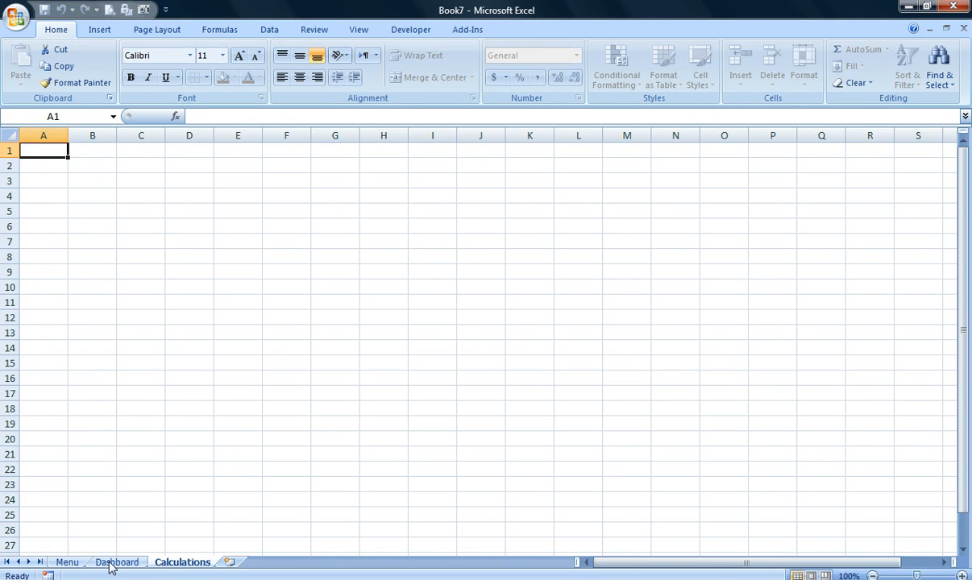
Add a new worksheet after Calculations and name it DAta
key(shift+F11)
key(alt+h)
text(or)
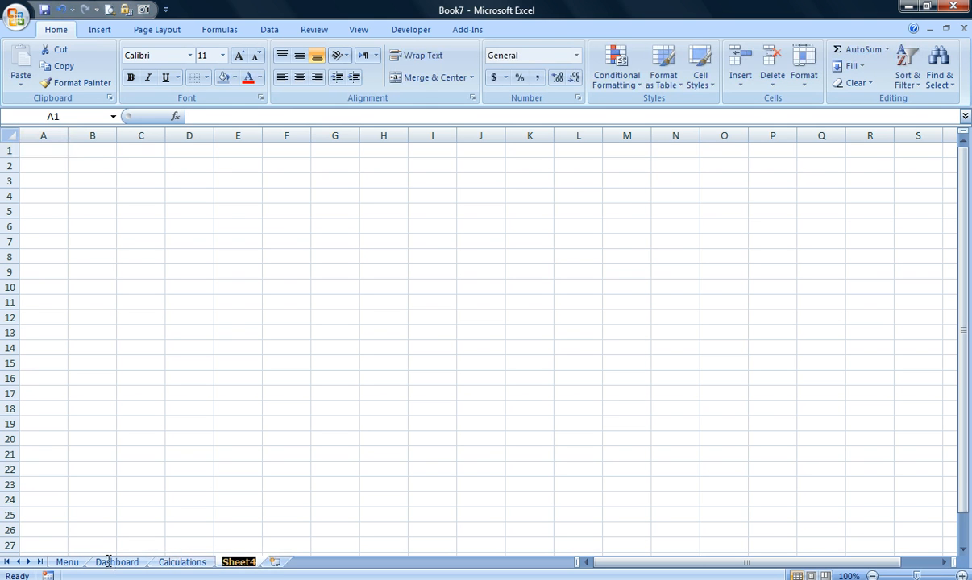
text(DAta)
key(Return)
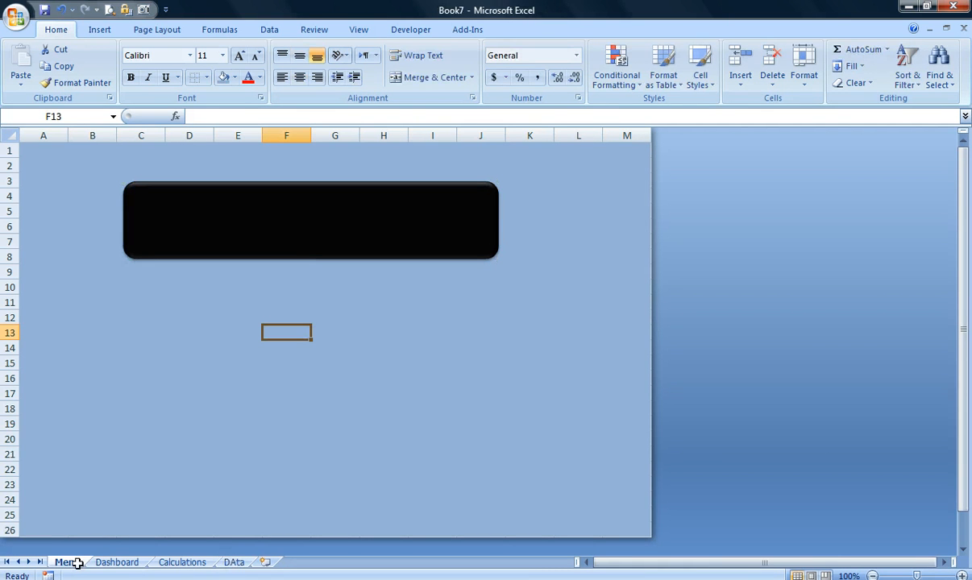
Duplicate the black rounded rectangle on the Menu sheet, aligning the copy below the original across rows 9 to 14
click(297, 225)
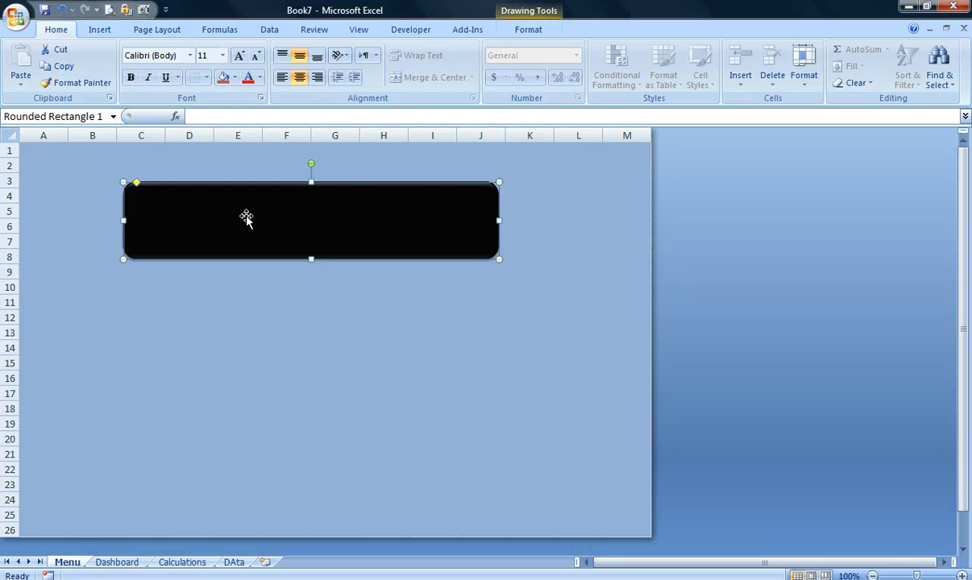
drag(246, 201, 264, 334)
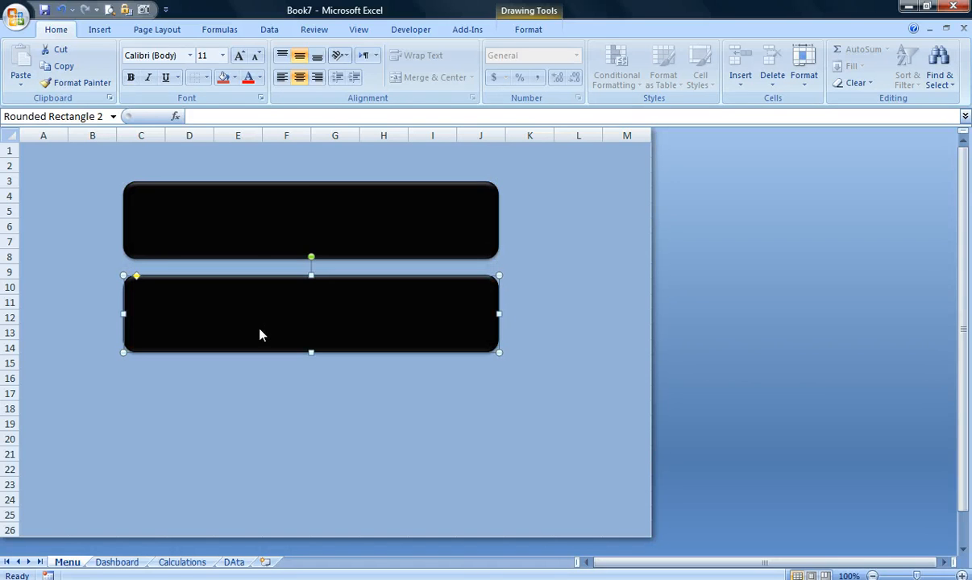
Duplicate the second black rounded rectangle on the Menu sheet, placing the copy below it across rows 15 to 20
drag(274, 312, 270, 403)
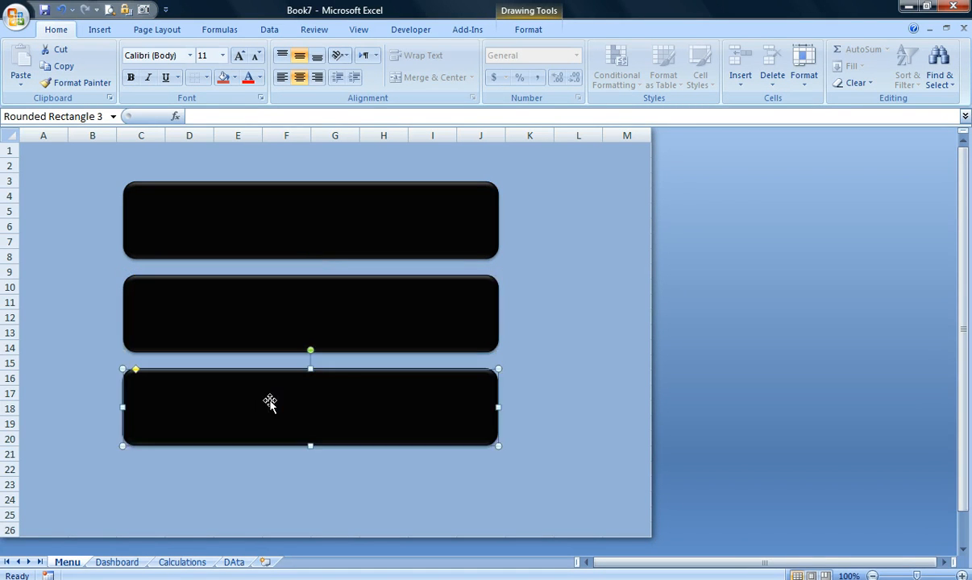
click(540, 366)
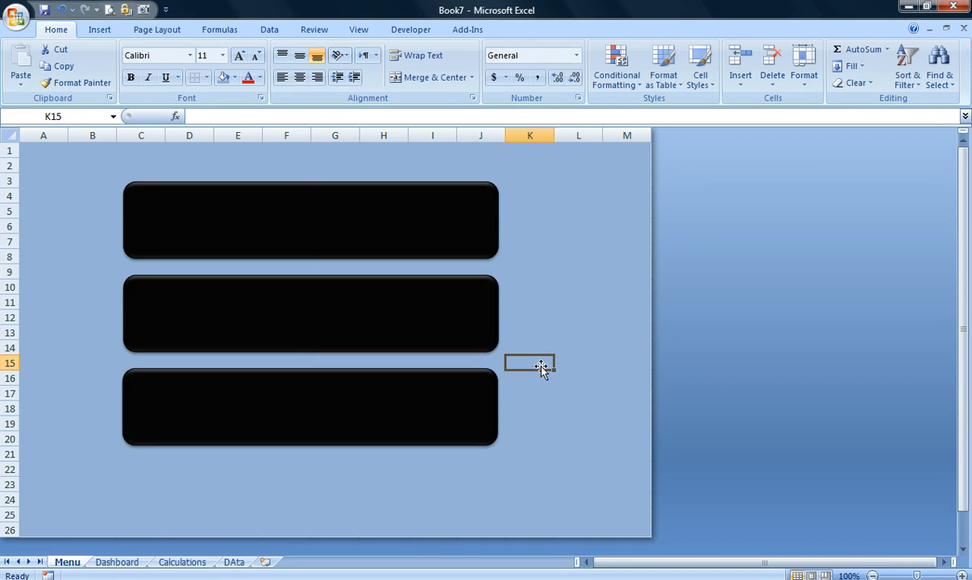
click(379, 213)
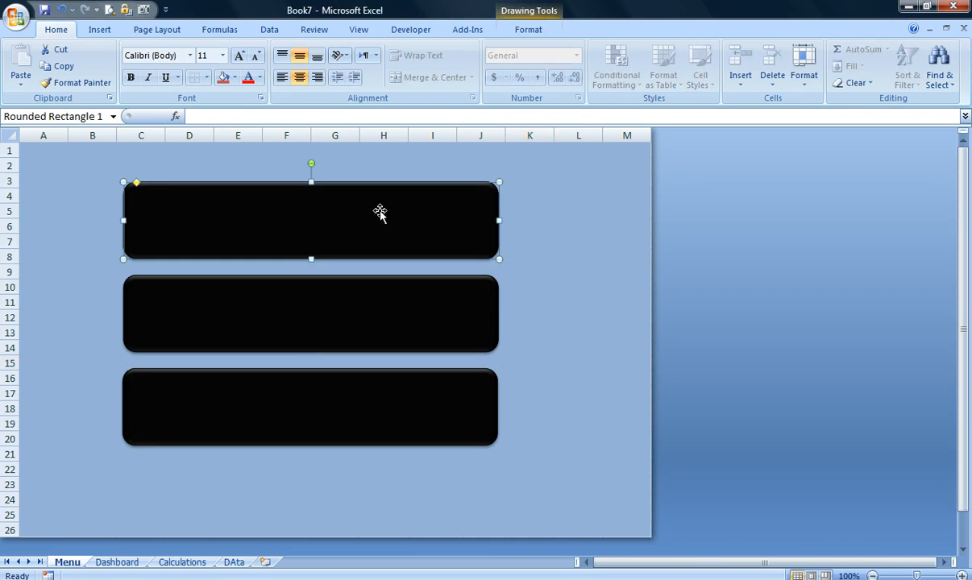
key(Tab)
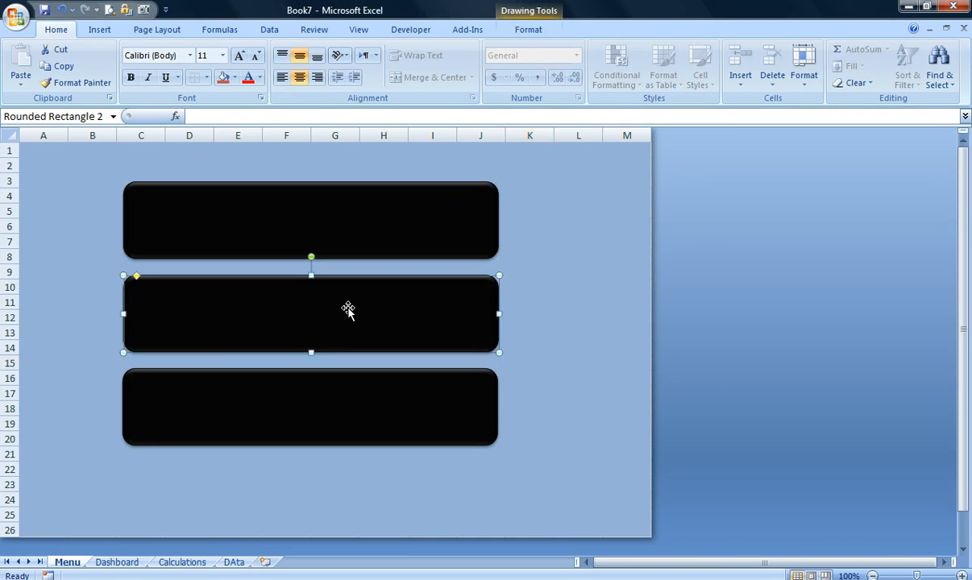
click(332, 400)
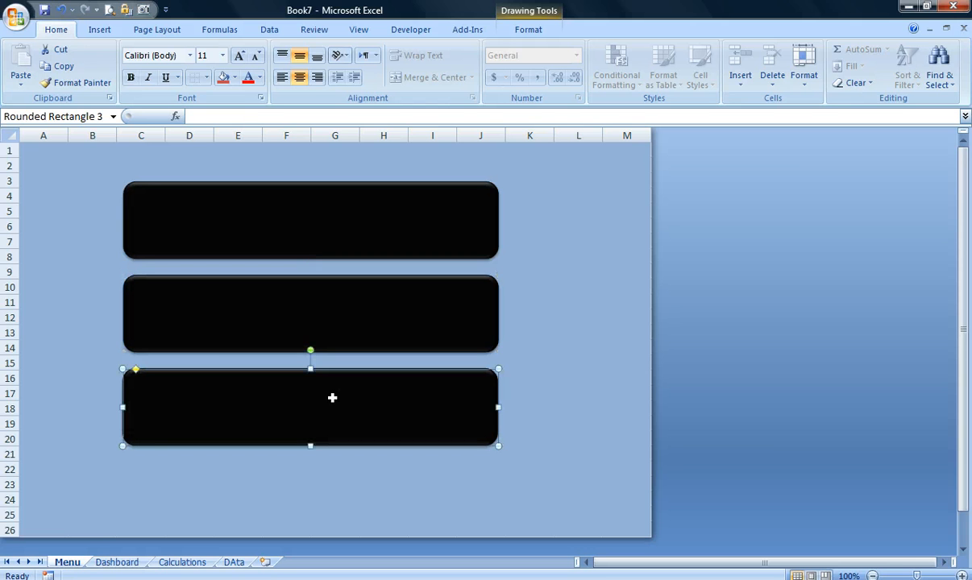
Copy the bar-chart icon from the Icons sheet of Using Icons & Shapes.xlsx and fit it inside the left end of the first Menu rectangle
click(544, 349)
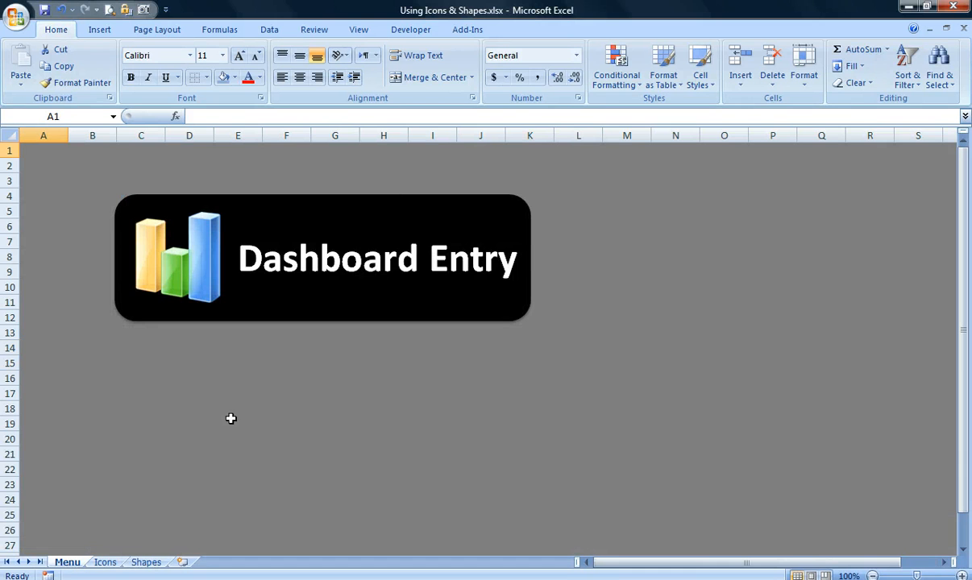
click(104, 562)
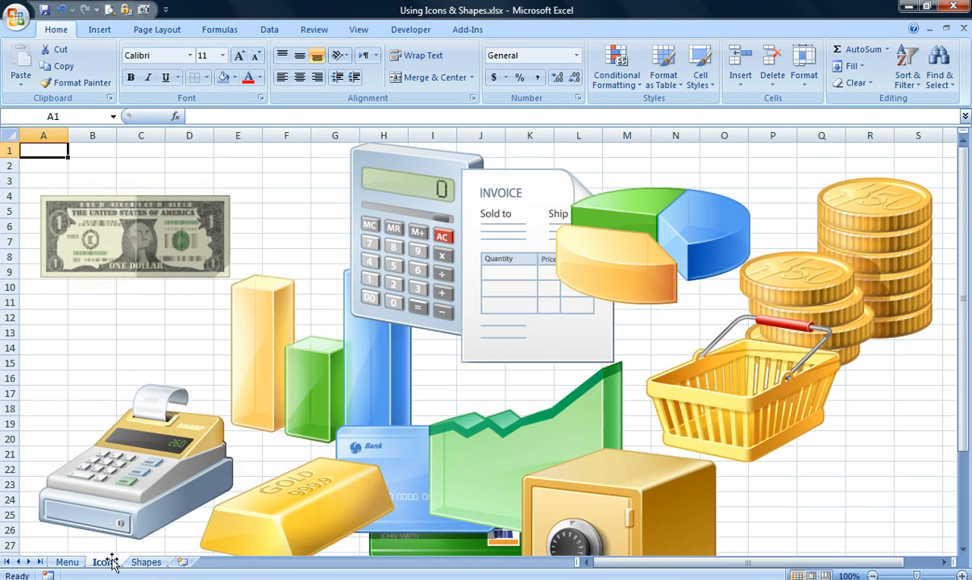
scroll(113, 564, down, 2)
scroll(113, 564, up, 2)
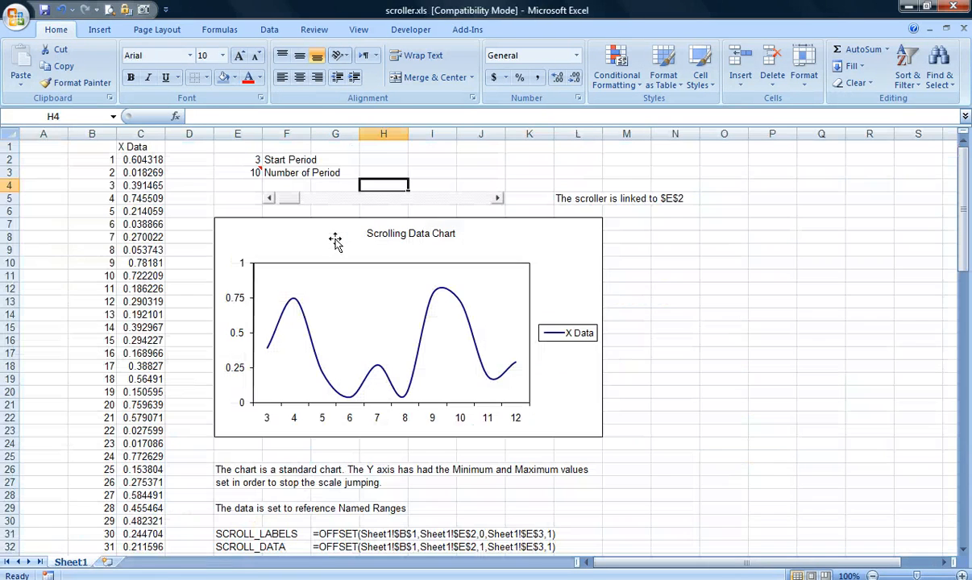
click(306, 357)
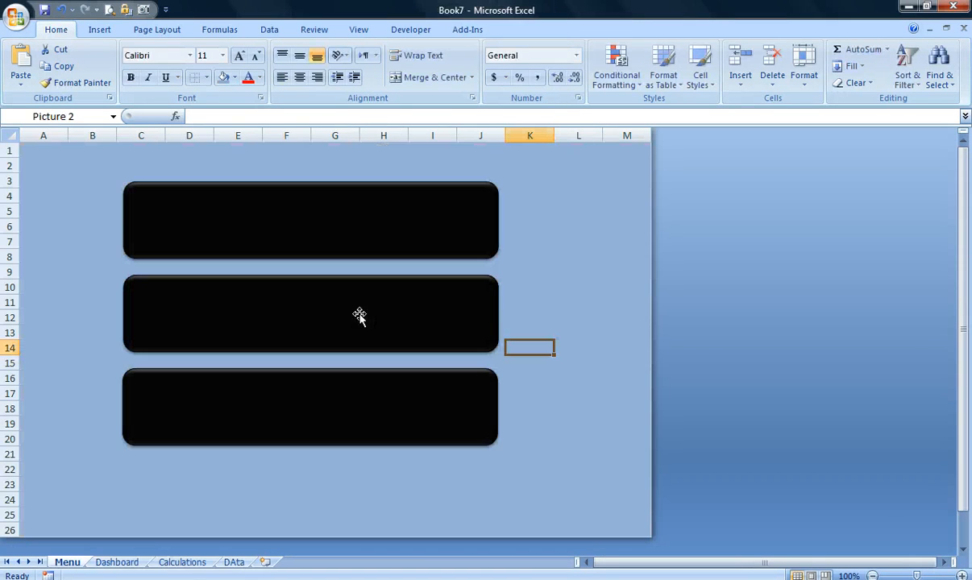
key(ctrl+v)
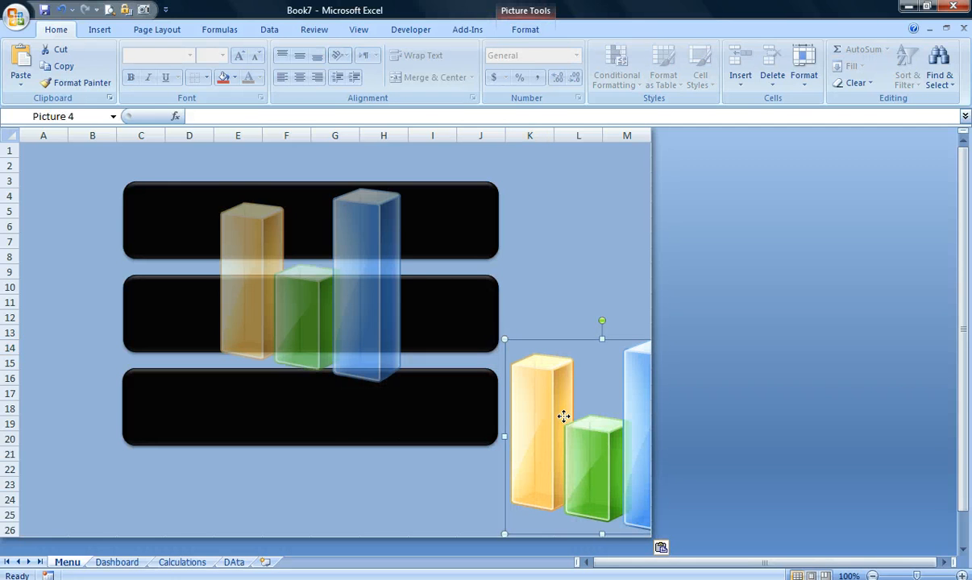
drag(563, 415, 180, 262)
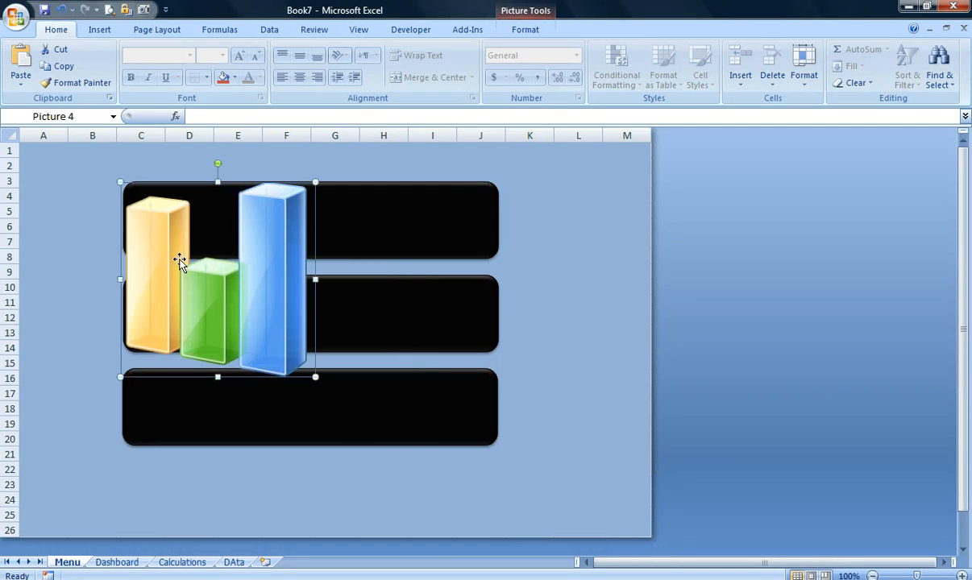
drag(315, 377, 205, 224)
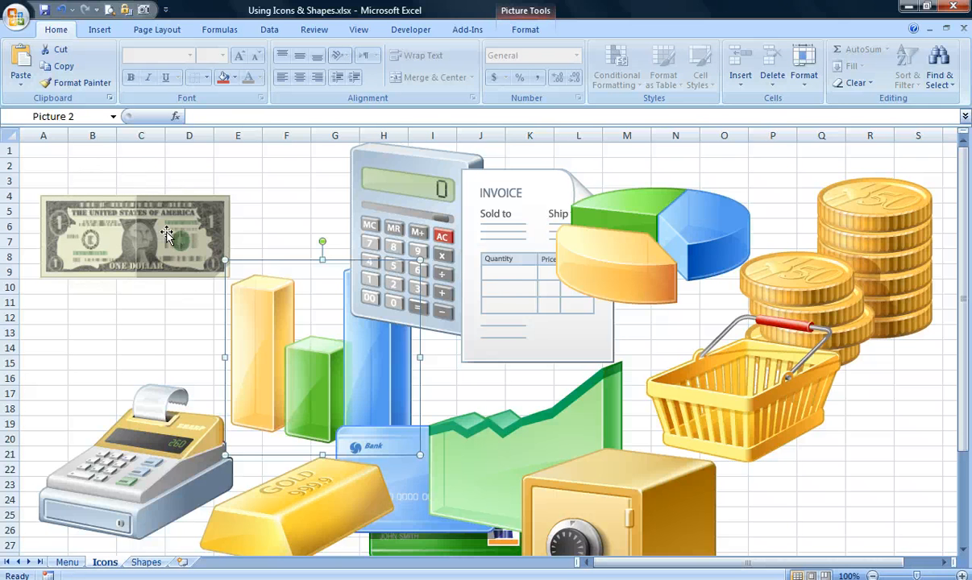
Copy the calculator icon from the Icons sheet and shrink it to fit the left end of the second Menu rectangle
click(440, 212)
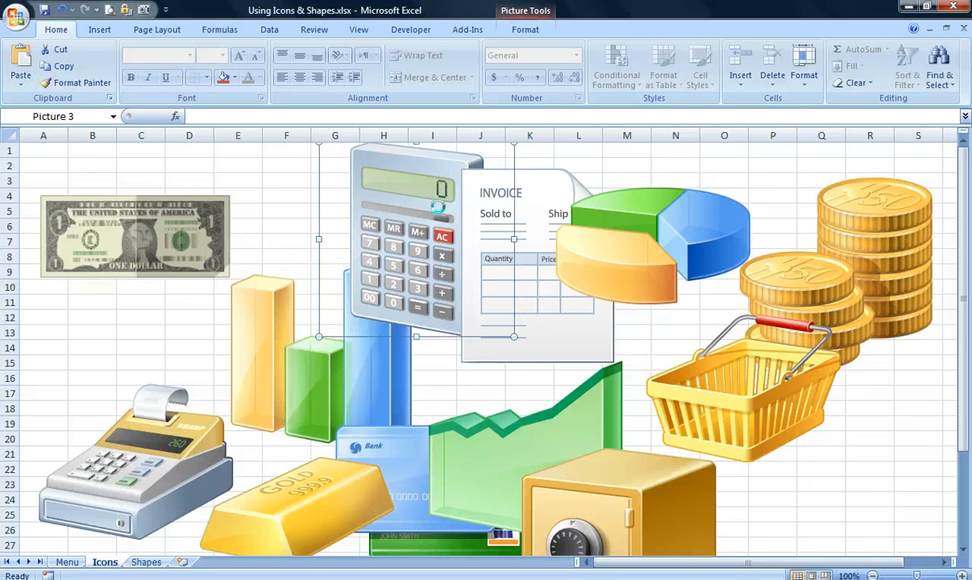
key(alt+Tab)
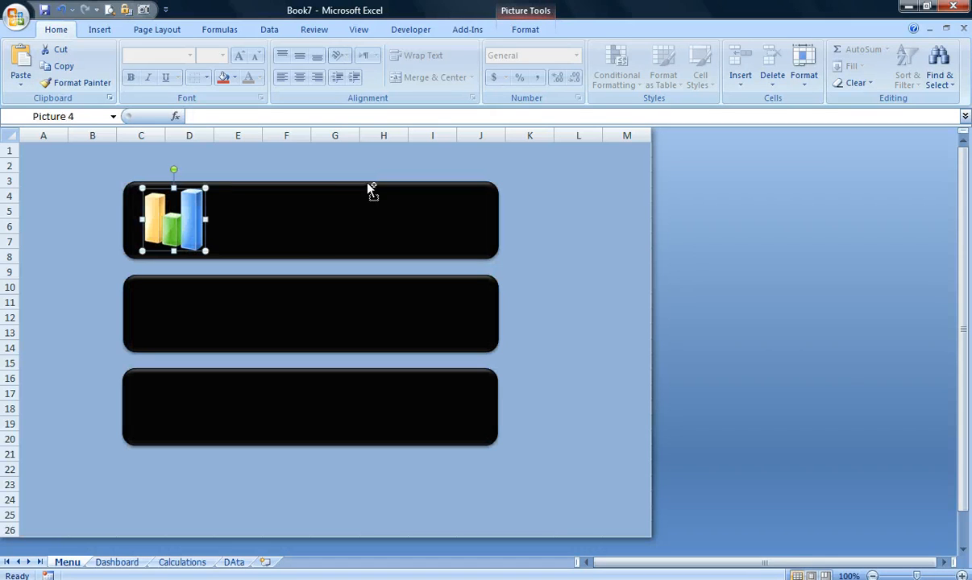
key(ctrl+v)
key(ctrl+v)
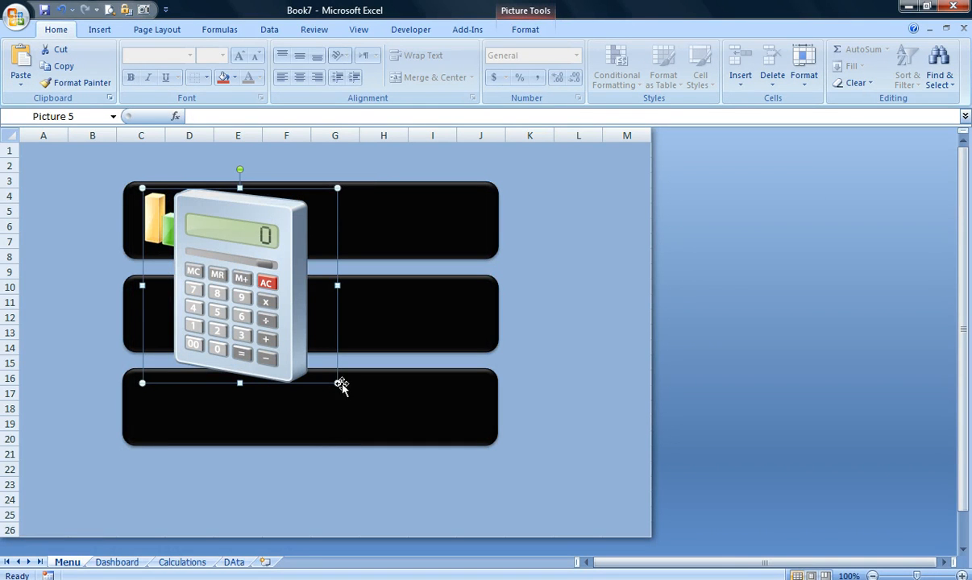
drag(338, 384, 213, 263)
drag(212, 266, 159, 314)
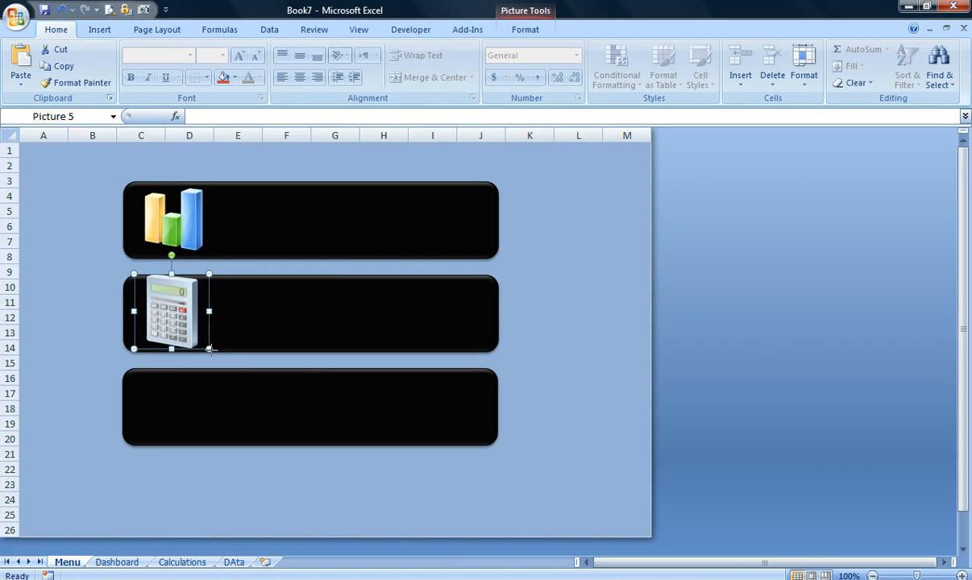
drag(210, 349, 194, 335)
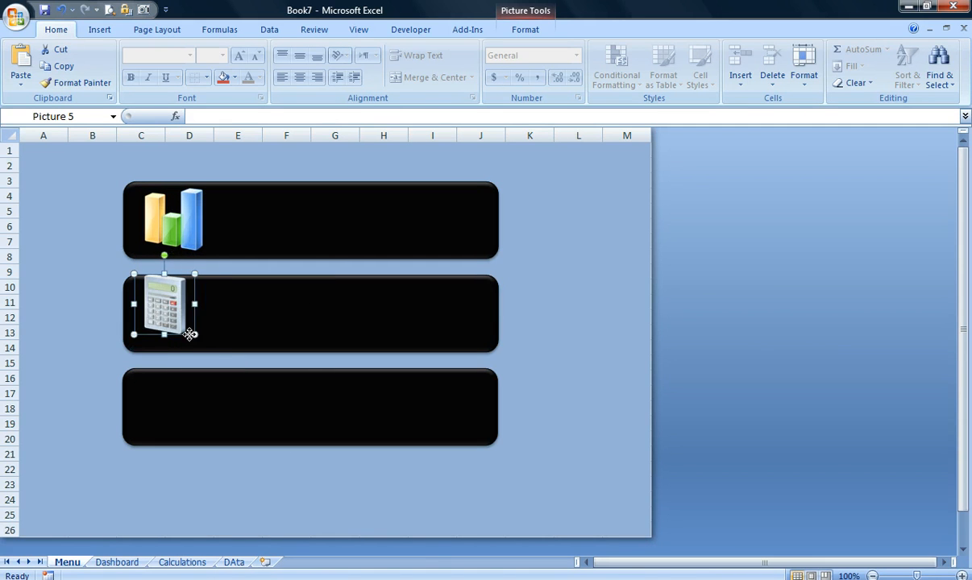
drag(177, 294, 175, 306)
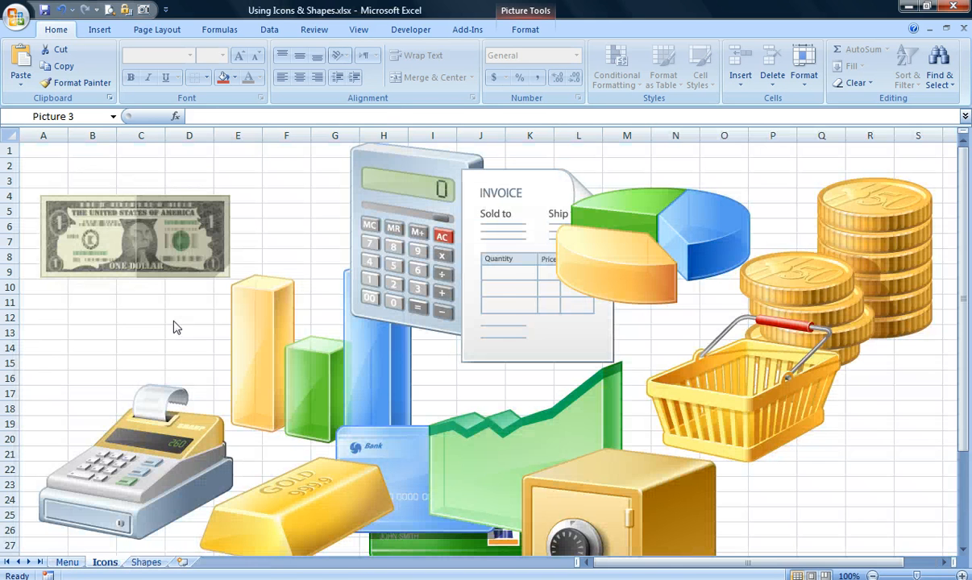
Copy the invoice icon from the Icons sheet and shrink it to fit the left end of the third Menu rectangle
click(562, 315)
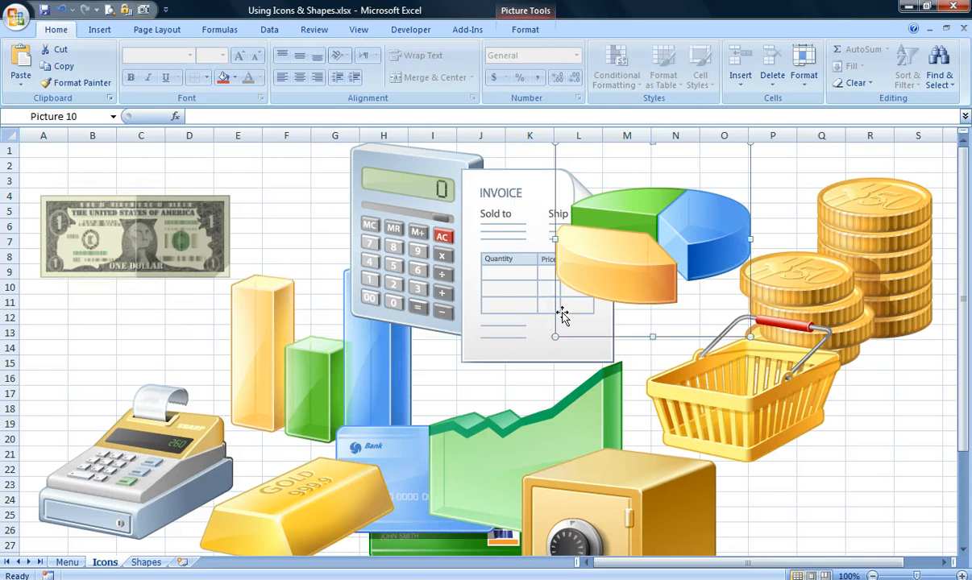
click(562, 315)
scroll(562, 315, down, 2)
scroll(562, 315, up, 1)
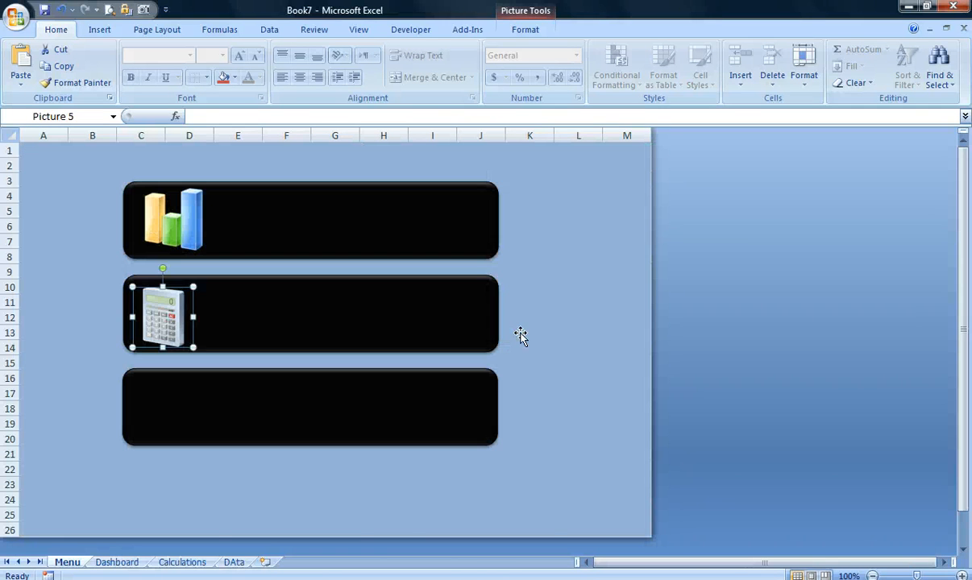
click(559, 336)
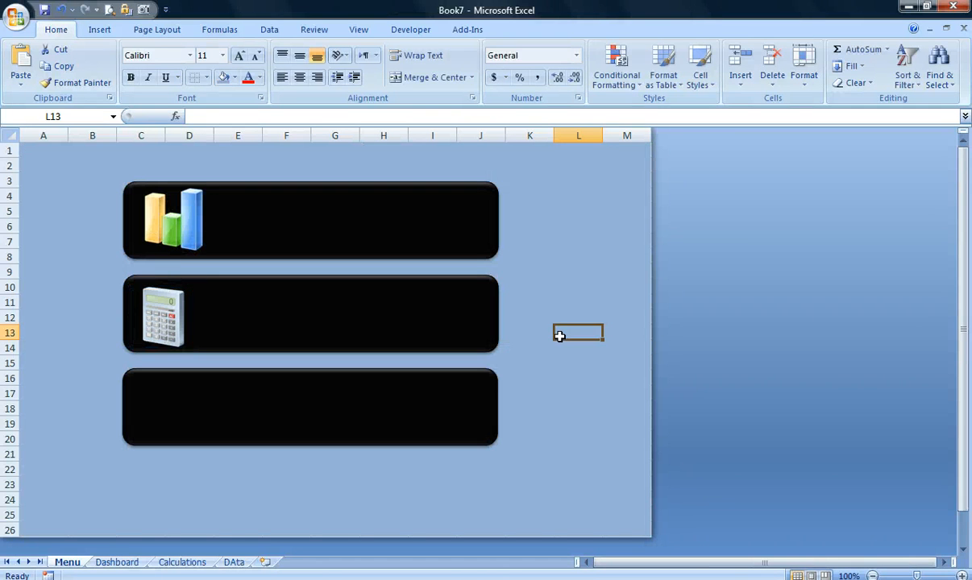
key(ctrl+v)
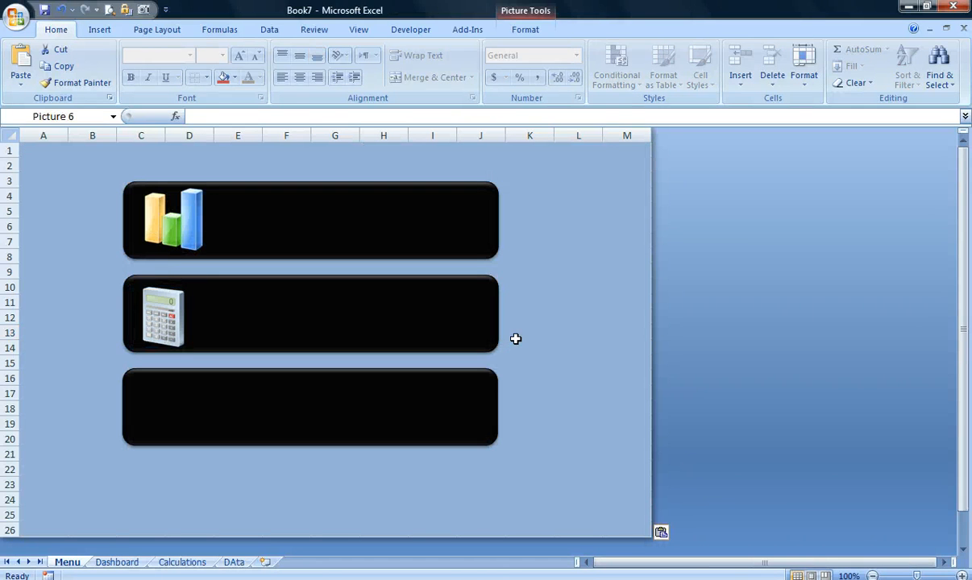
drag(607, 416, 133, 396)
drag(226, 499, 169, 408)
drag(107, 334, 159, 401)
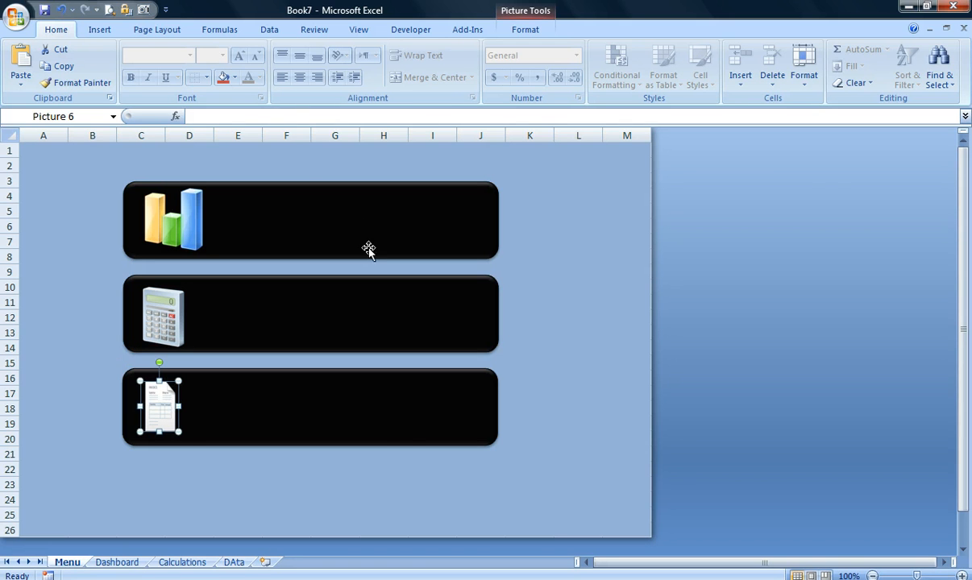
Add the text "Dashboard" to the first rounded rectangle, beside the bar-chart icon
click(341, 228)
right_click(341, 229)
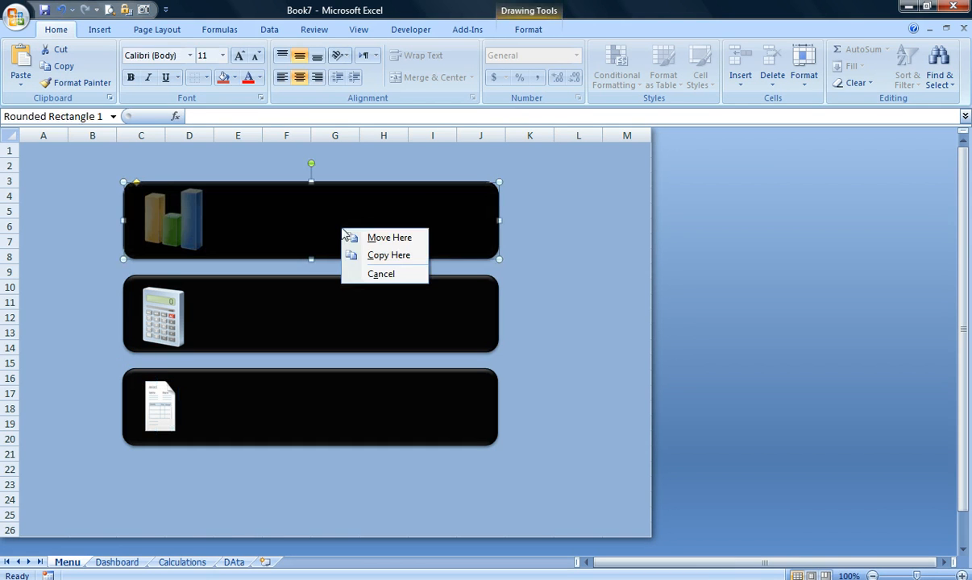
click(363, 236)
right_click(298, 219)
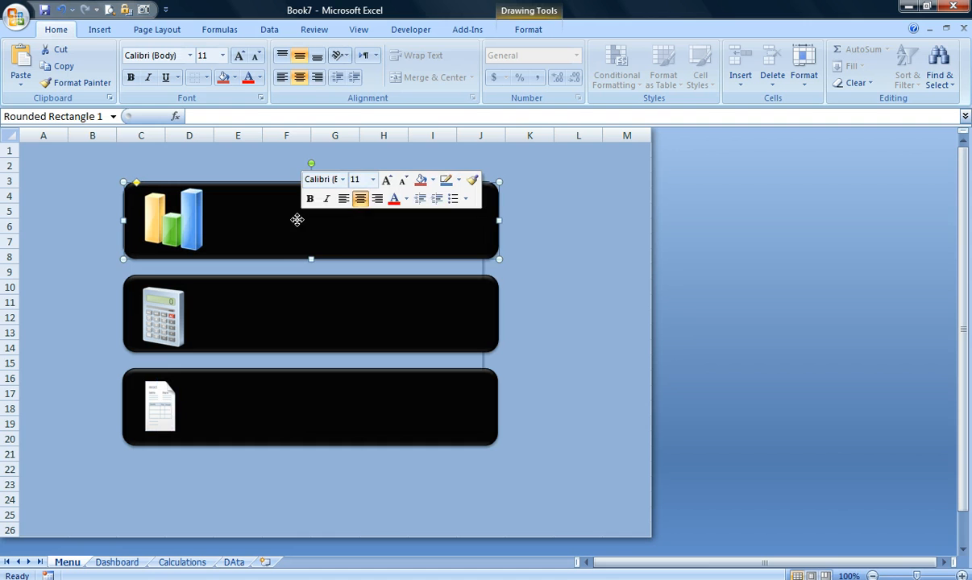
key(Return)
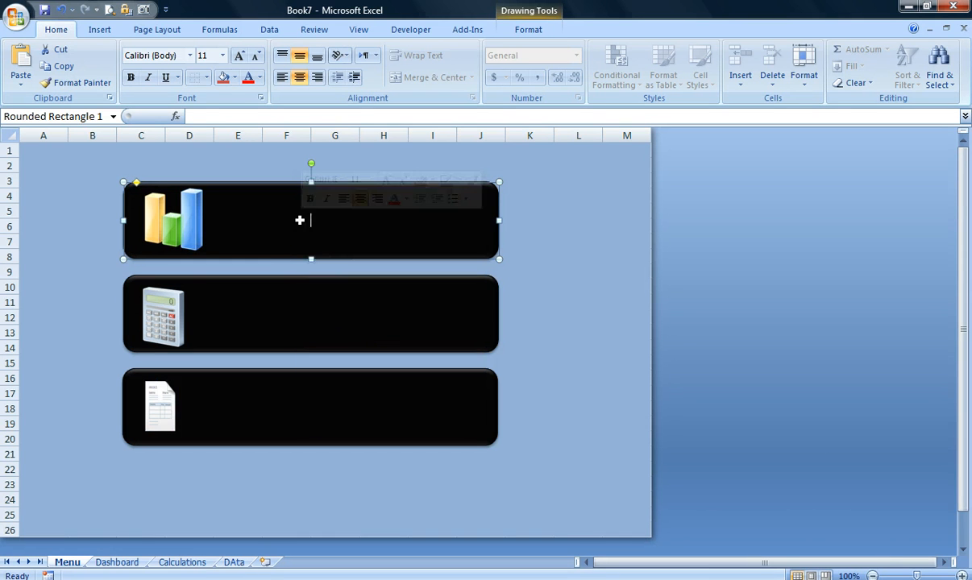
text(Das)
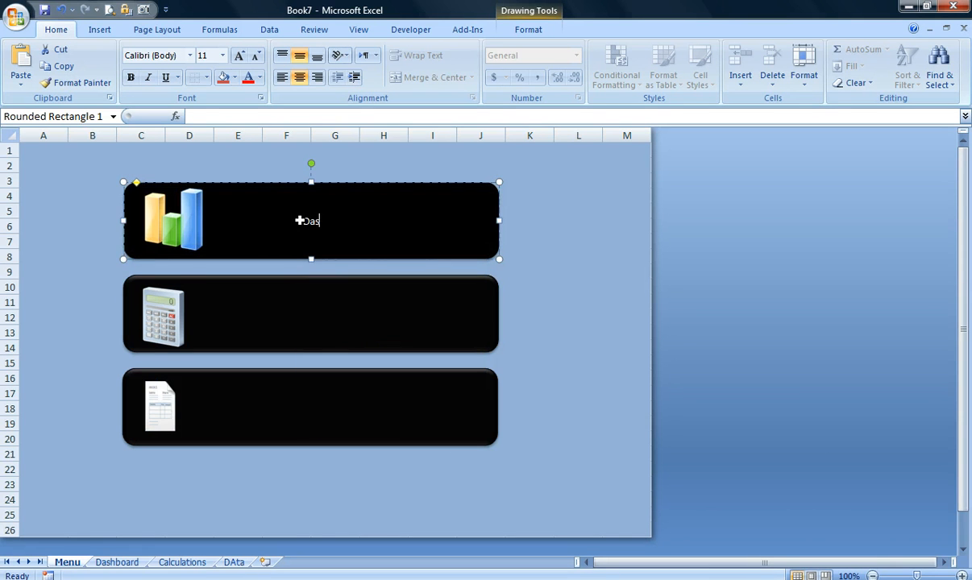
text(hboard)
Format the Dashboard label in the first rectangle as 22-point bold
key(ctrl+a)
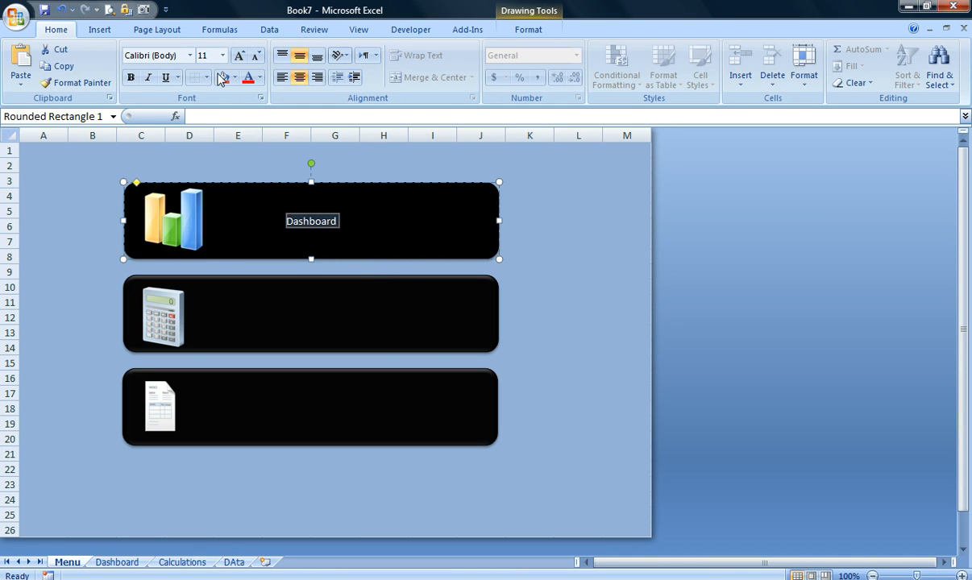
click(208, 55)
text(22)
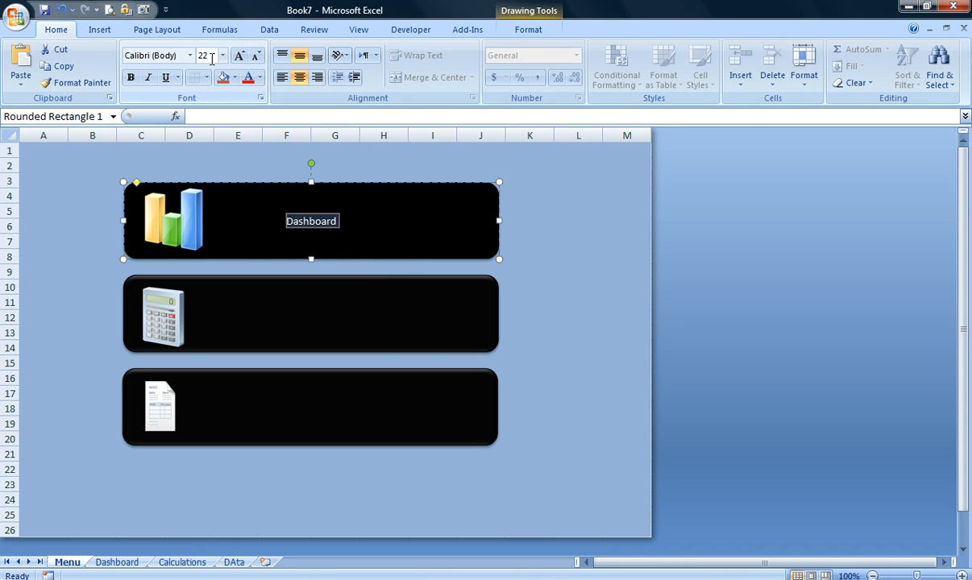
key(Return)
key(ctrl+b)
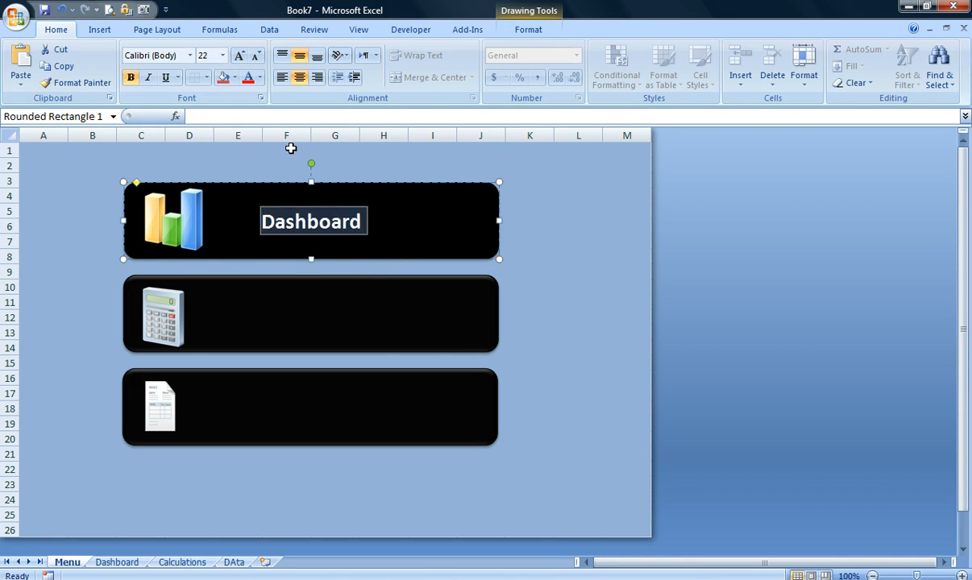
Add the text "Calculations" to the second rounded rectangle, beside the calculator icon
click(337, 299)
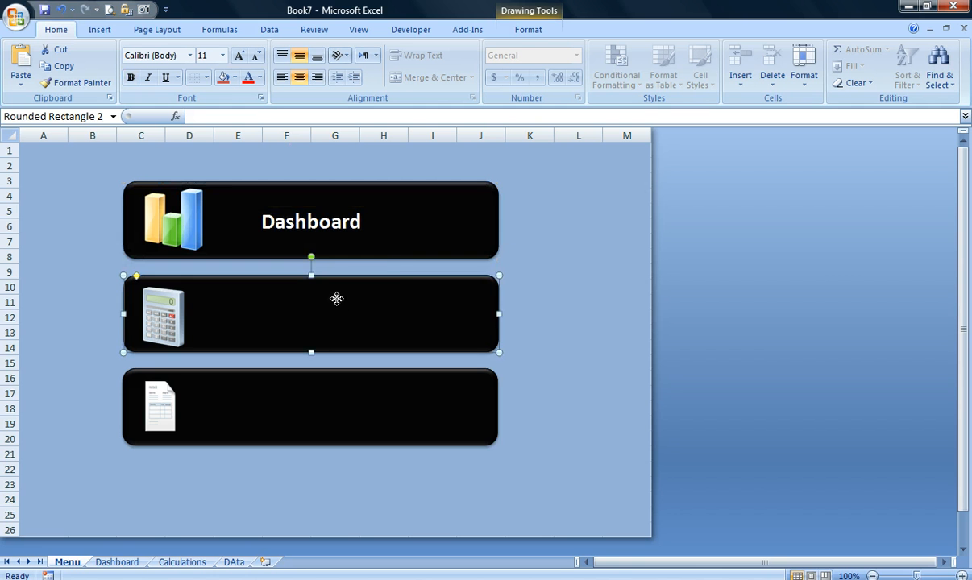
right_click(338, 301)
key(Down)
key(Down)
key(Down)
key(Down)
key(Return)
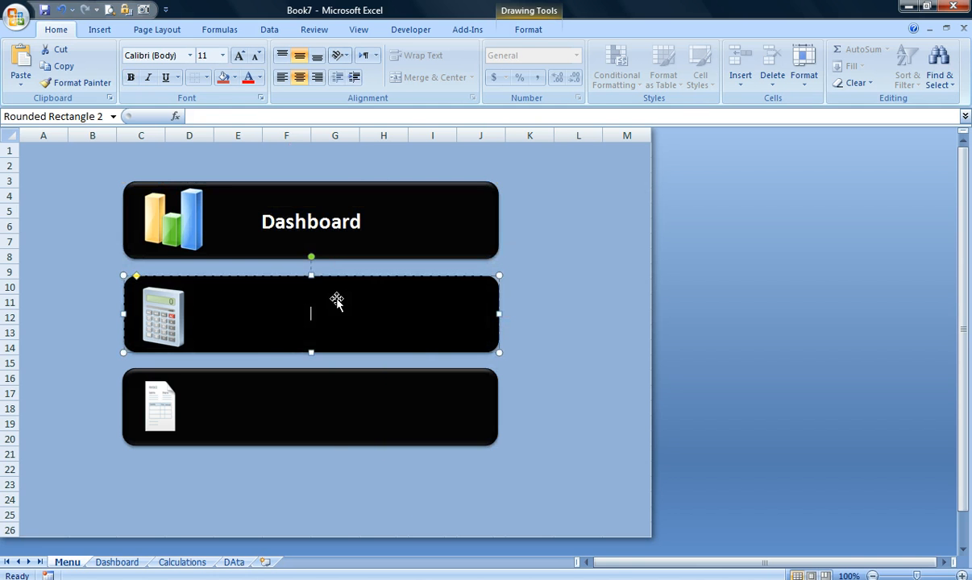
text(Calculat)
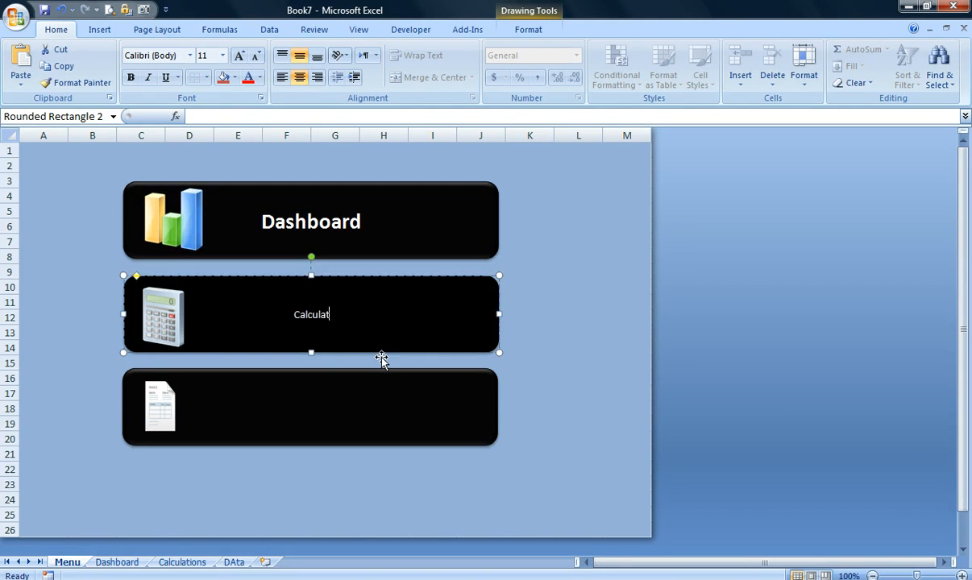
text(ions)
Set the font size of the Calculations label in the second rectangle to 22
key(ctrl+a)
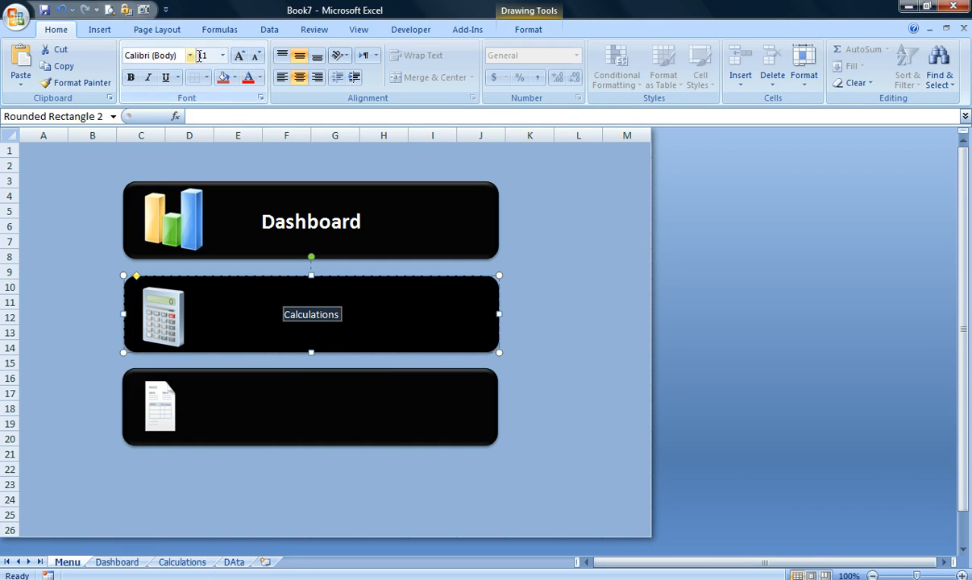
click(208, 55)
text(22)
key(Return)
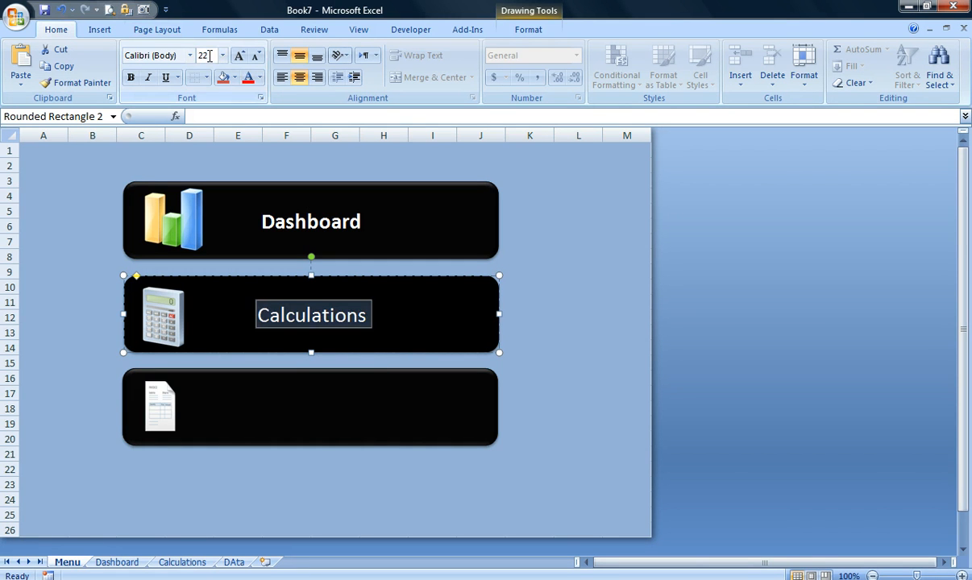
Make the Calculations label in the second rounded rectangle bold
key(ctrl+b)
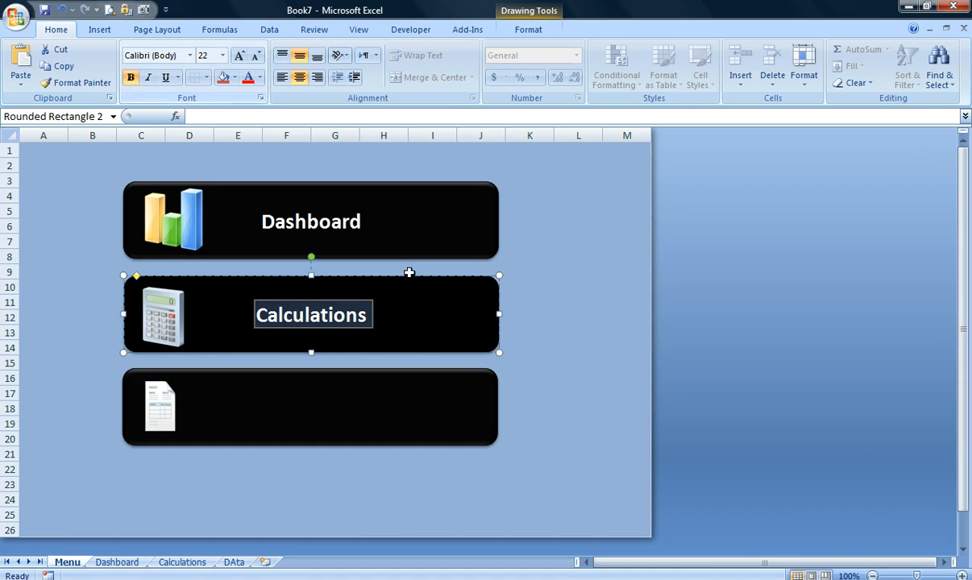
Add the text "Data" to the third rounded rectangle, beside the document icon
click(336, 409)
right_click(335, 409)
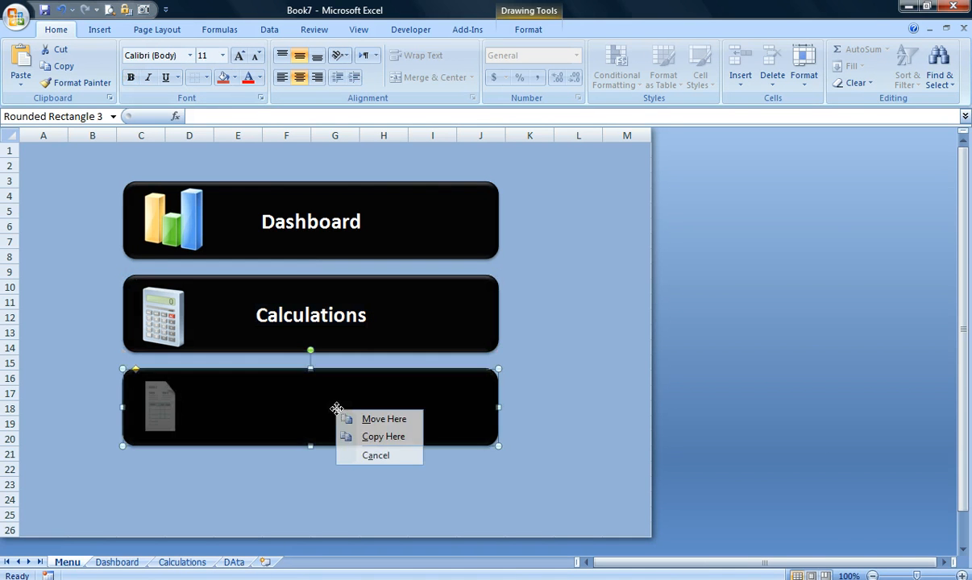
key(Escape)
right_click(335, 411)
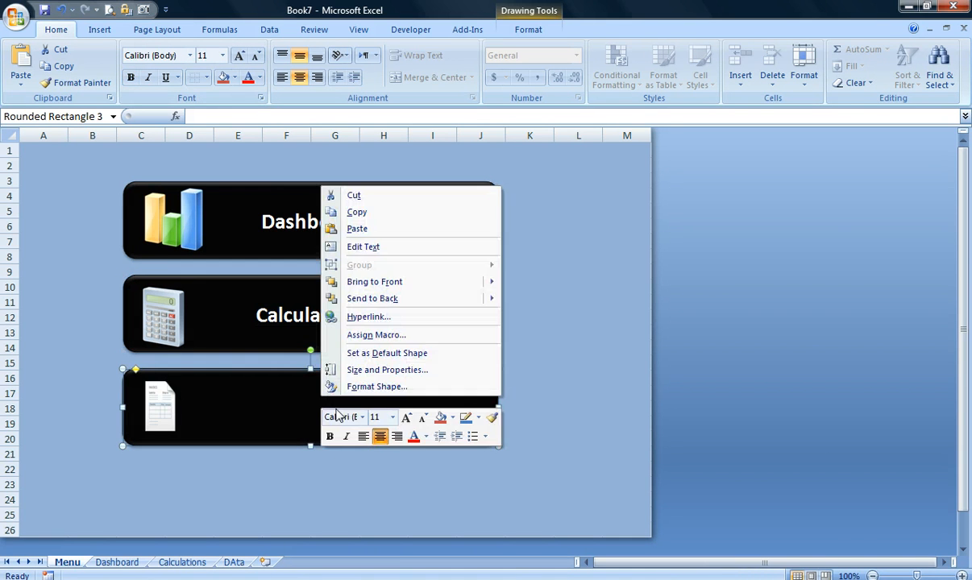
key(Return)
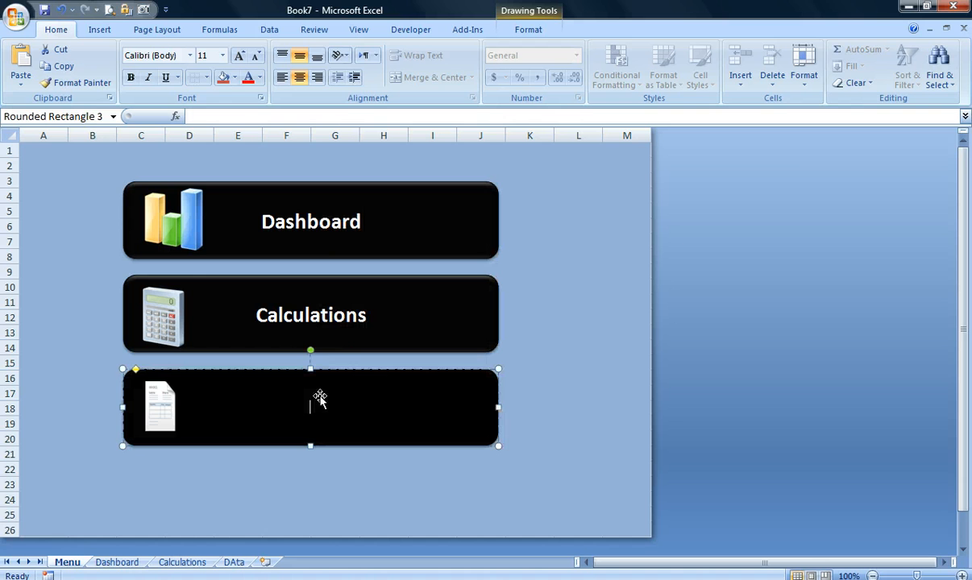
text(DAta)
key(BackSpace)
key(BackSpace)
key(BackSpace)
text(ata)
Format the Data label in the third rectangle as 22-point bold and deselect the shape
key(ctrl+a)
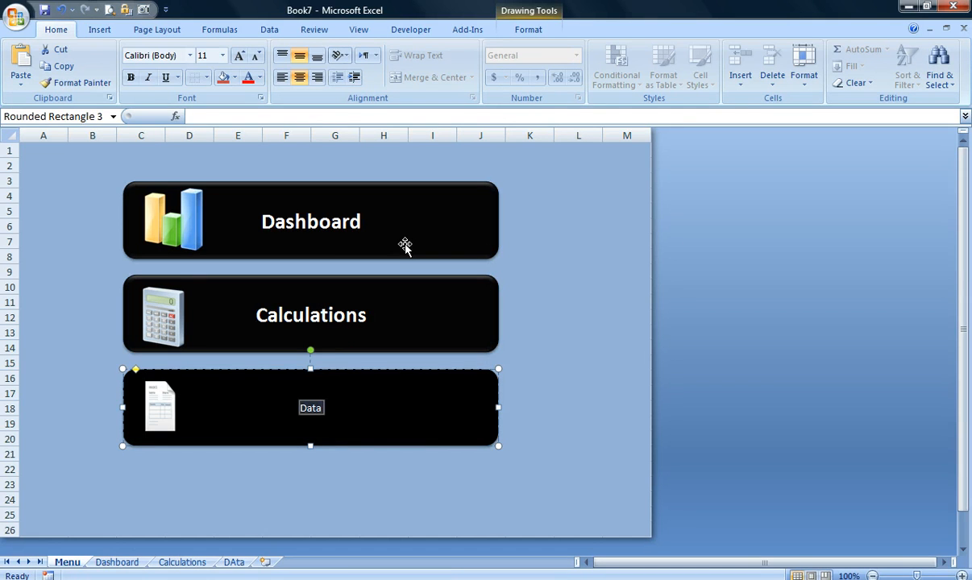
click(211, 52)
text(22)
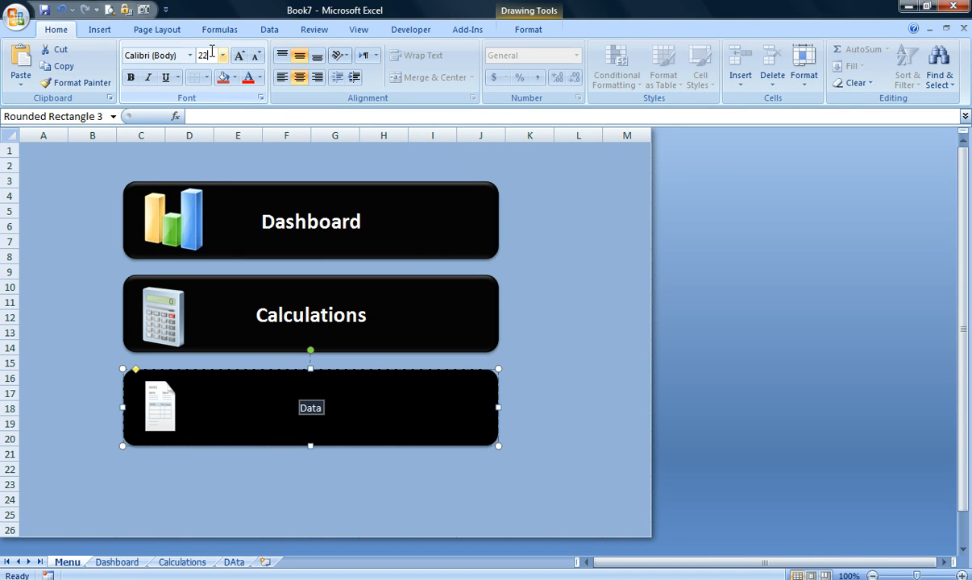
key(Return)
key(ctrl+b)
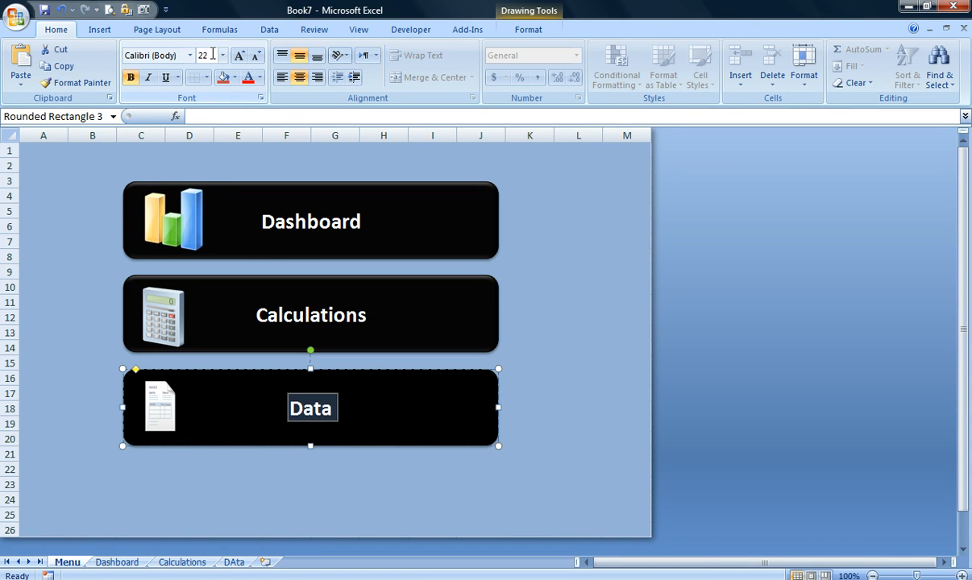
click(538, 352)
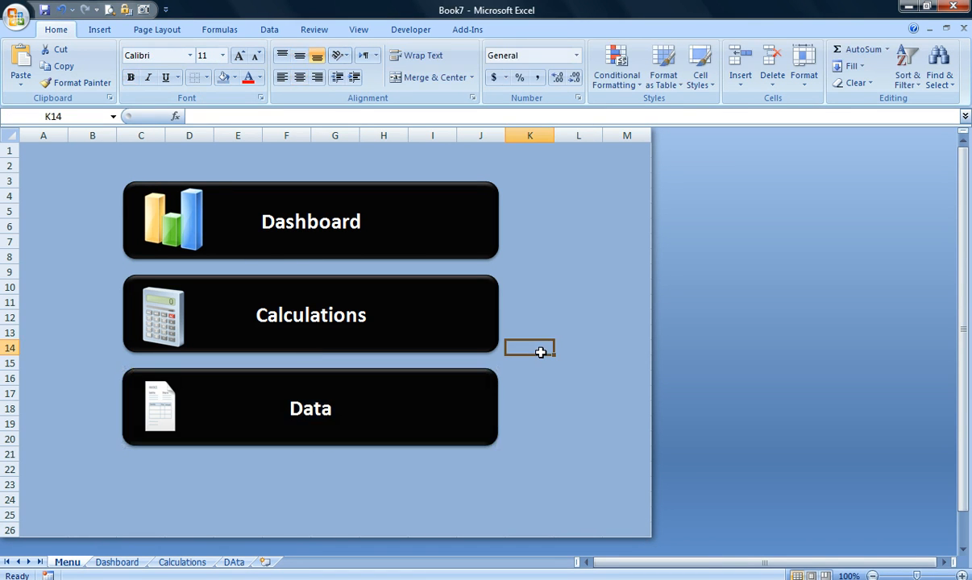